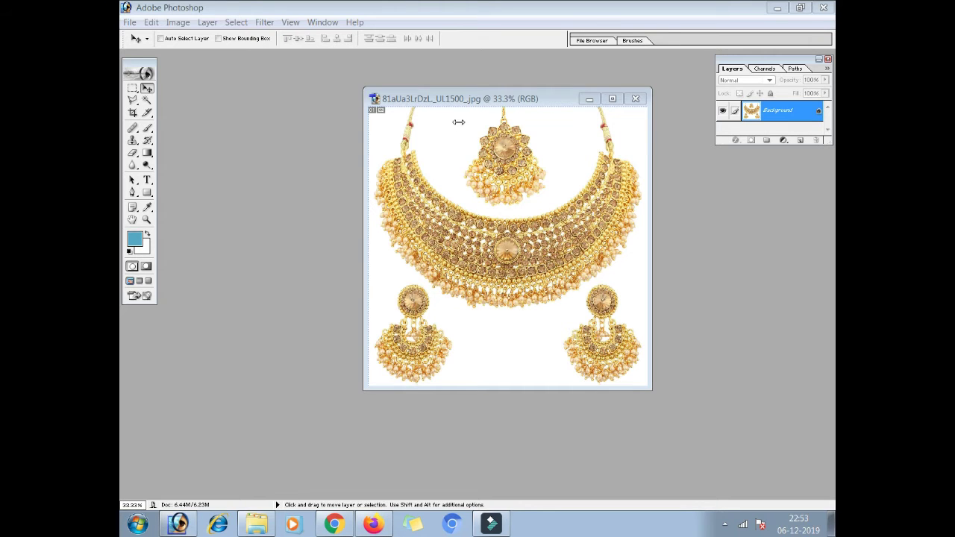
Step: Create a default-size blank Untitled-1 document and place the jewellery photo window beside it
{"action": "left_click_drag", "start_coordinate": [465, 99], "coordinate": [420, 93]}
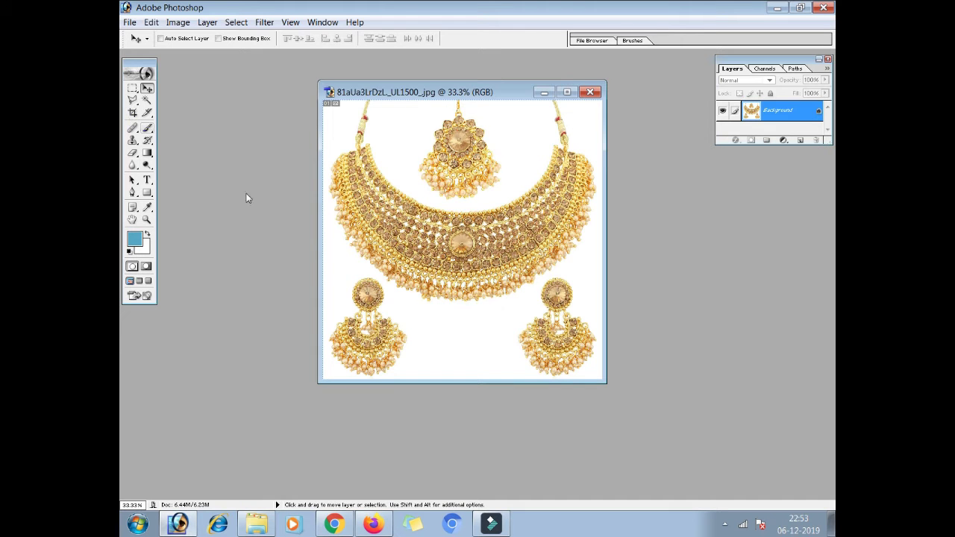
{"action": "key", "text": "ctrl+n"}
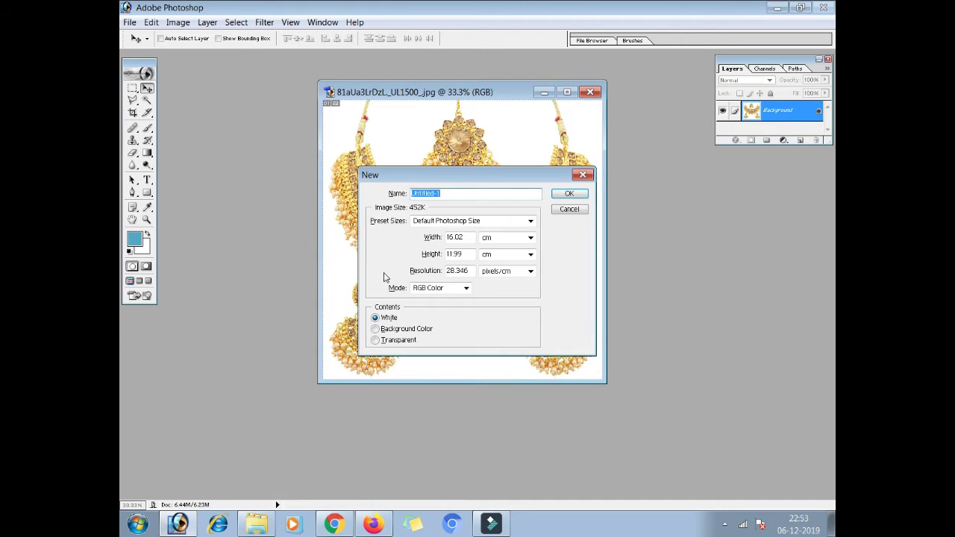
{"action": "key", "text": "Return"}
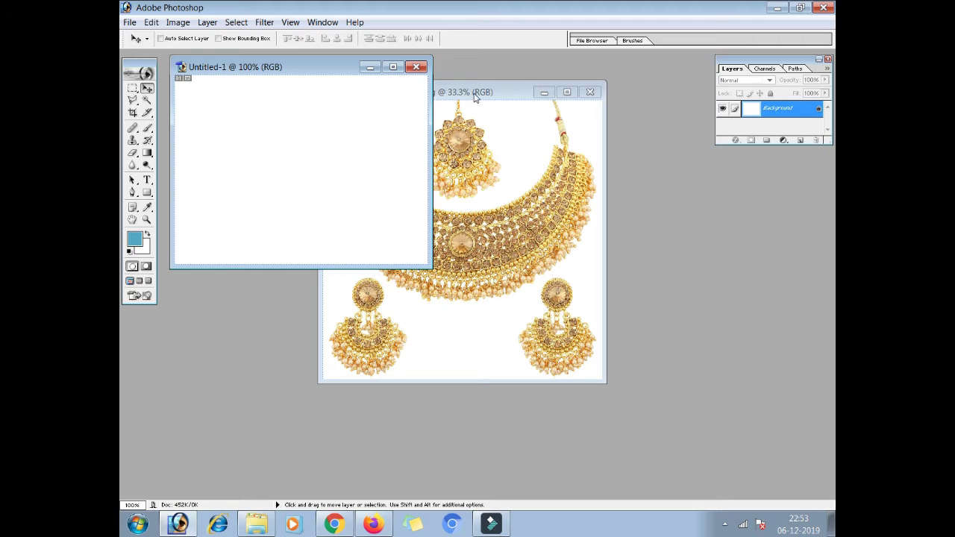
{"action": "left_click", "coordinate": [475, 96]}
{"action": "left_click_drag", "start_coordinate": [521, 95], "coordinate": [634, 116]}
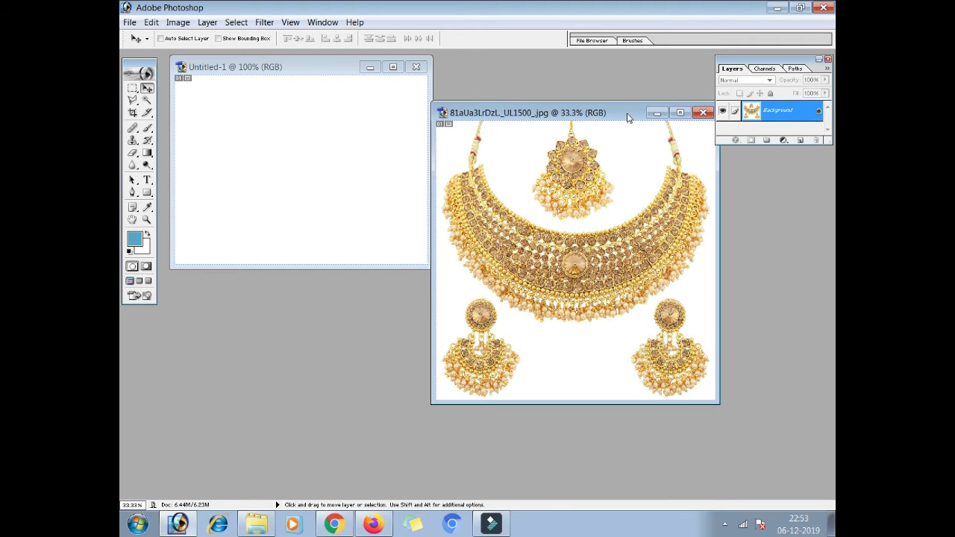
Step: Crop the jewellery photo to a tight frame around the small top pendant
{"action": "left_click", "coordinate": [132, 114]}
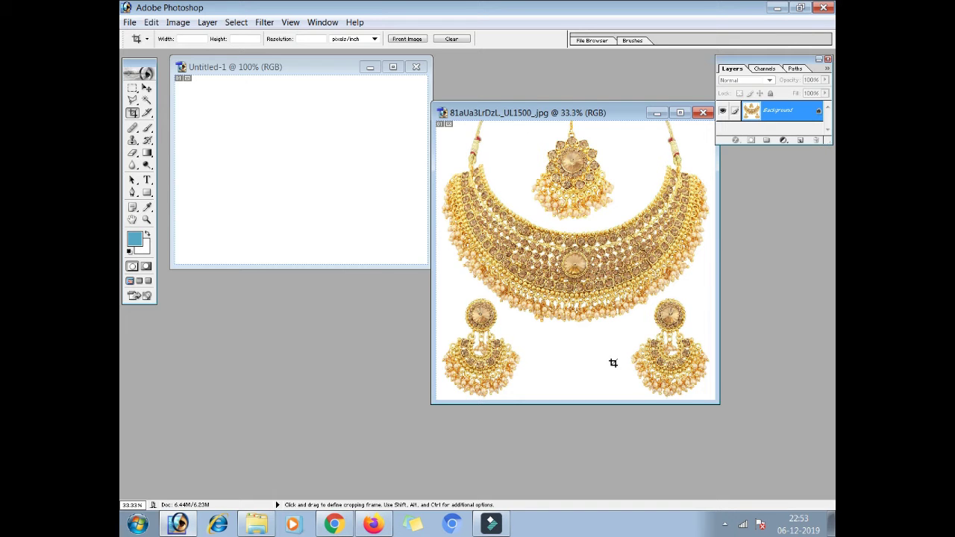
{"action": "left_click_drag", "start_coordinate": [602, 403], "coordinate": [612, 456]}
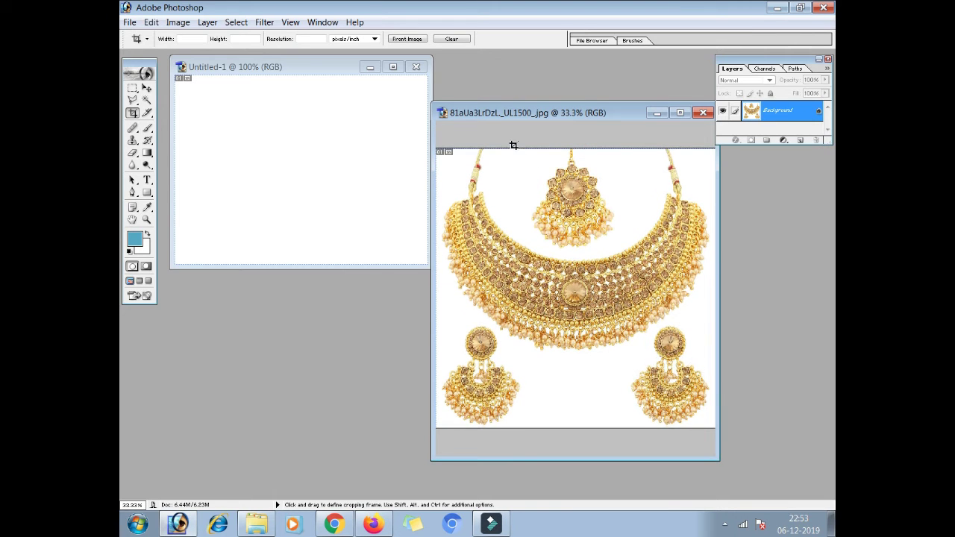
{"action": "mouse_move", "coordinate": [515, 149]}
{"action": "left_mouse_down"}
{"action": "mouse_move", "coordinate": [589, 230]}
{"action": "mouse_move", "coordinate": [629, 249]}
{"action": "left_mouse_up"}
{"action": "left_click_drag", "start_coordinate": [629, 250], "coordinate": [624, 245]}
{"action": "left_click_drag", "start_coordinate": [522, 244], "coordinate": [529, 250]}
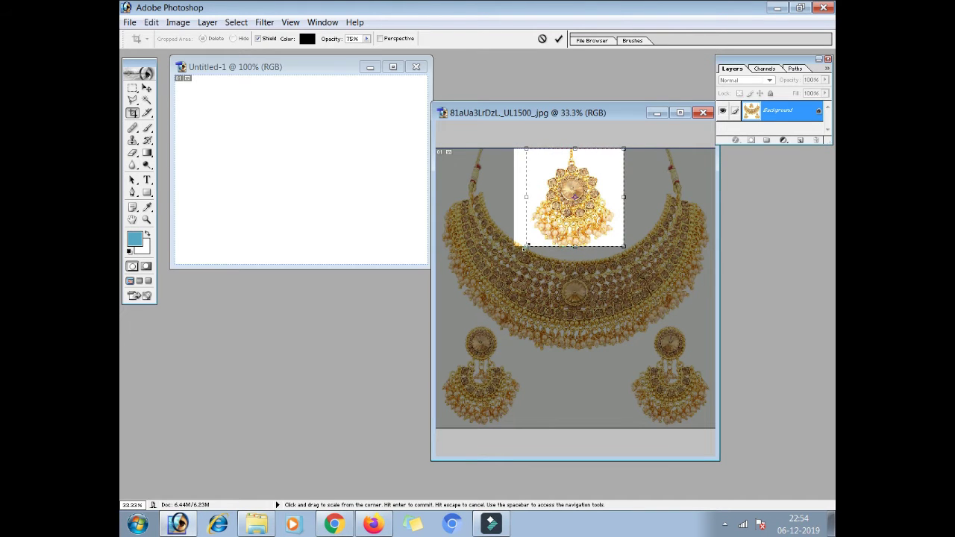
{"action": "left_click_drag", "start_coordinate": [529, 251], "coordinate": [526, 254]}
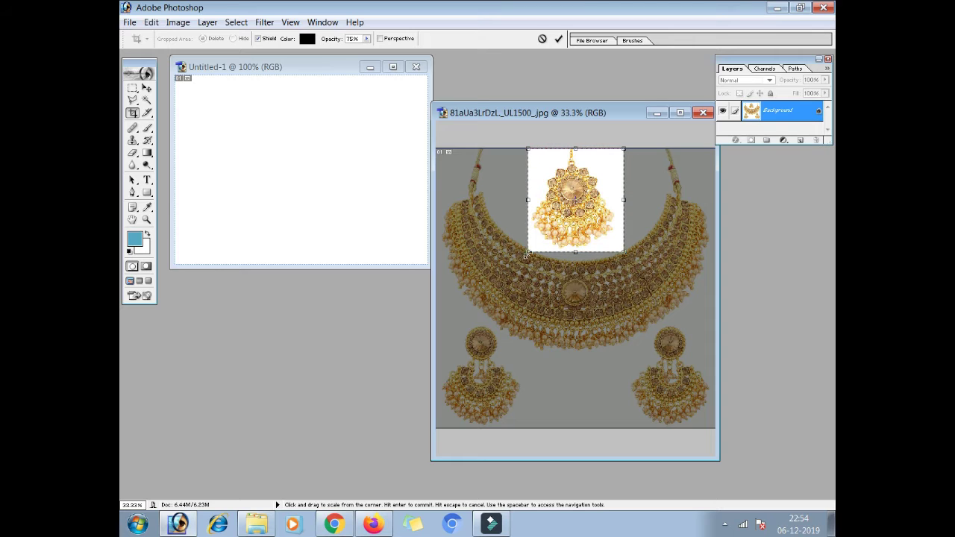
{"action": "key", "text": "Return"}
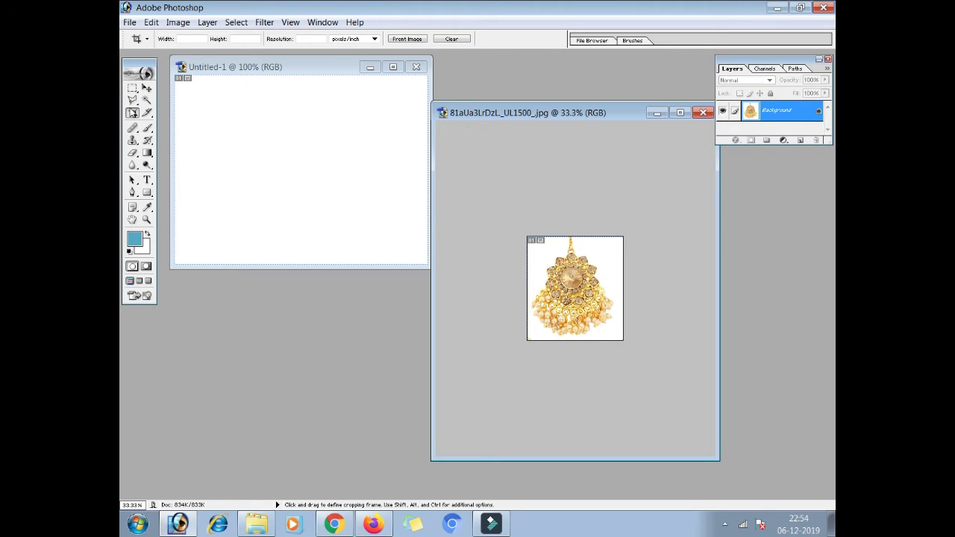
Step: Copy the cropped pendant into Untitled-1 and scale it down to about 38%
{"action": "left_click", "coordinate": [146, 88]}
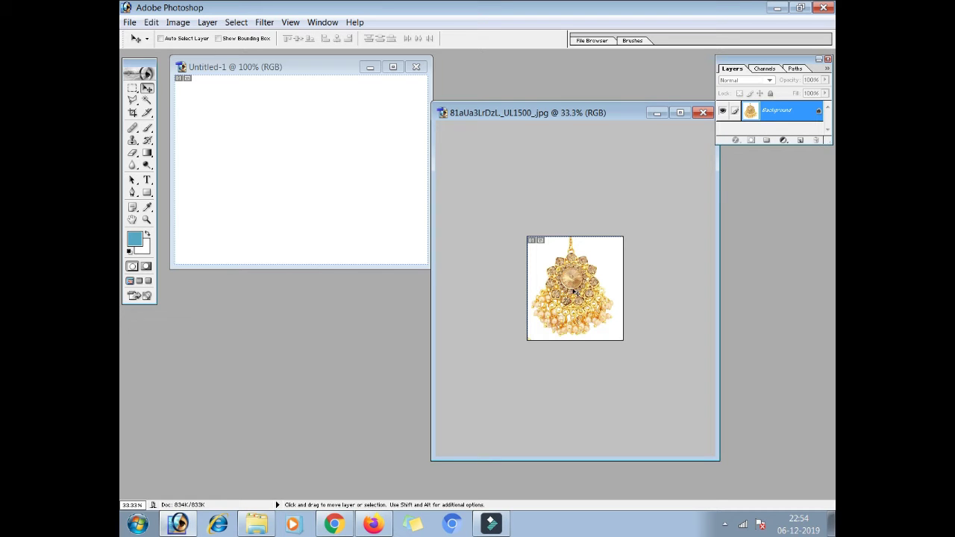
{"action": "mouse_move", "coordinate": [584, 291]}
{"action": "left_mouse_down"}
{"action": "mouse_move", "coordinate": [317, 182]}
{"action": "mouse_move", "coordinate": [319, 196]}
{"action": "left_mouse_up"}
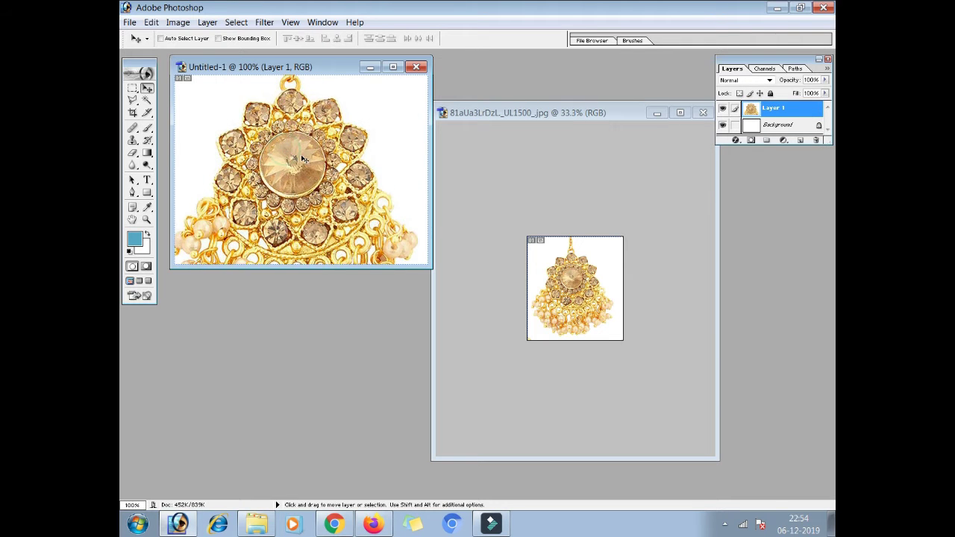
{"action": "key", "text": "ctrl+t"}
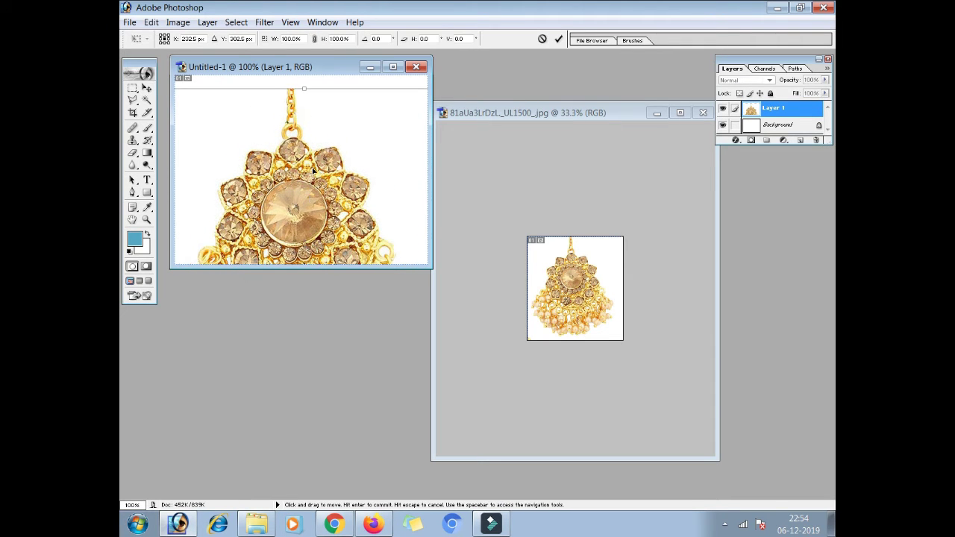
{"action": "left_click_drag", "start_coordinate": [284, 173], "coordinate": [373, 173]}
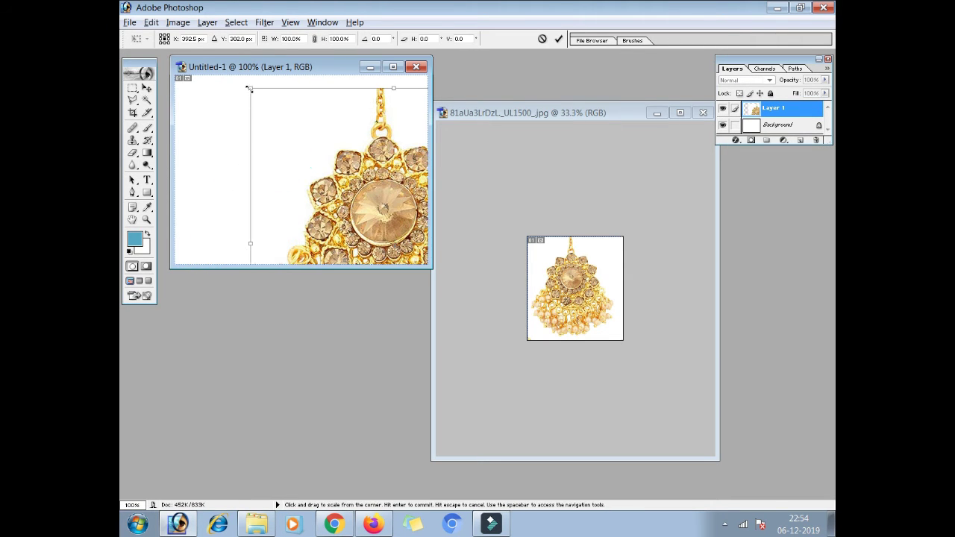
{"action": "left_click_drag", "start_coordinate": [247, 85], "coordinate": [337, 182]}
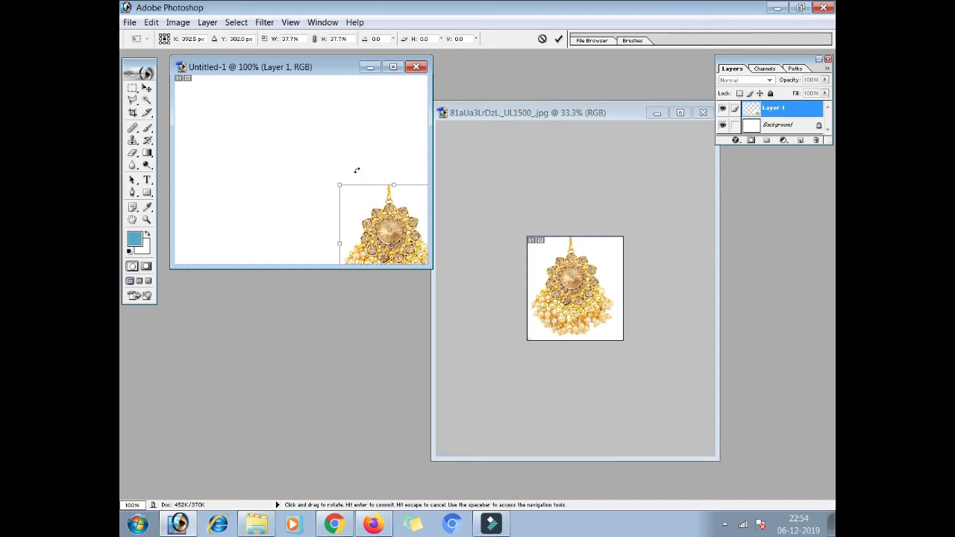
{"action": "key", "text": "Return"}
Step: Centre the pendant on the Untitled-1 canvas and return to the full jewellery photo
{"action": "left_click_drag", "start_coordinate": [385, 227], "coordinate": [297, 156]}
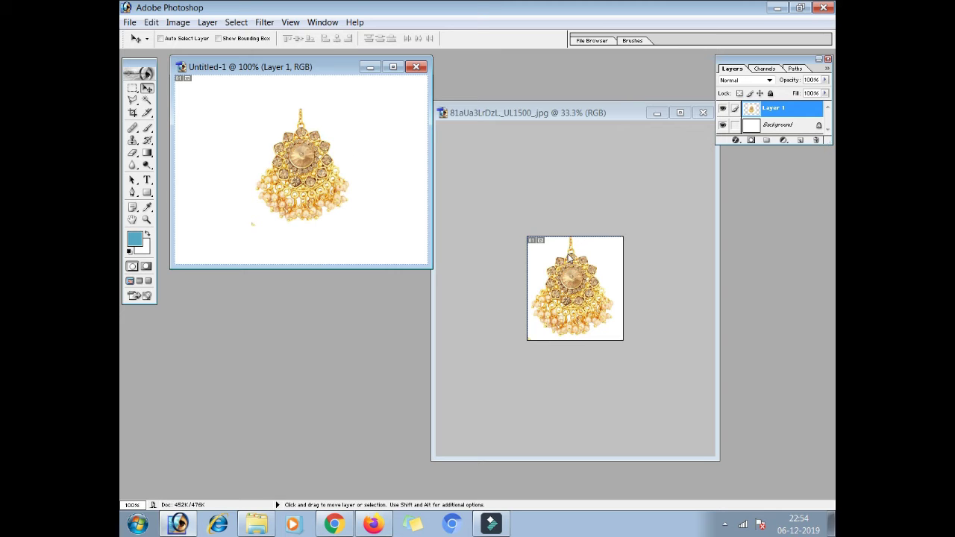
{"action": "key", "text": "ctrl+z"}
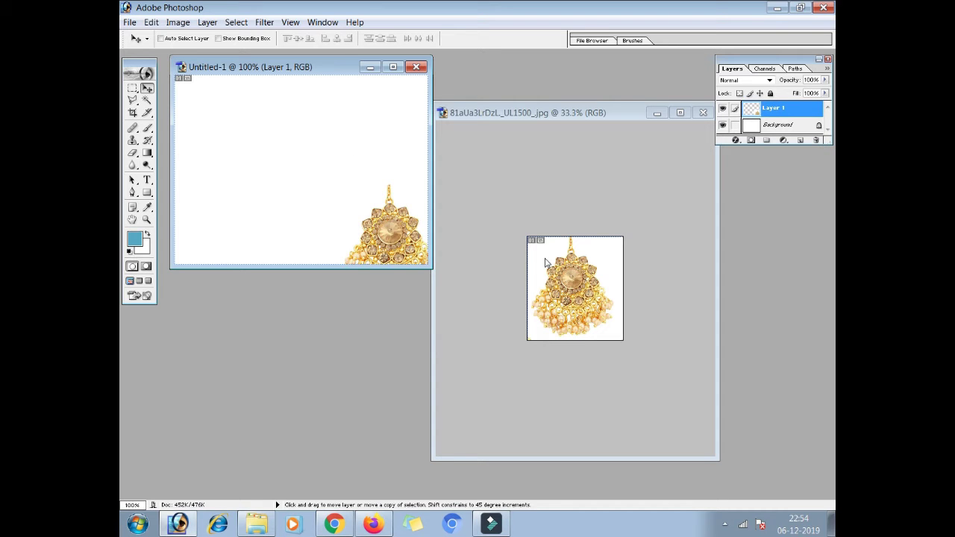
{"action": "key", "text": "ctrl+shift+z"}
{"action": "left_click", "coordinate": [564, 282]}
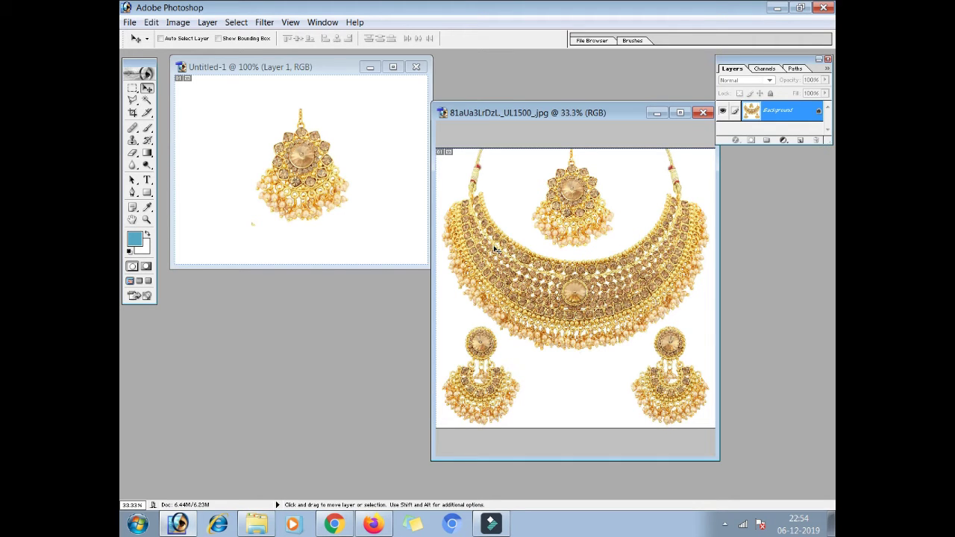
Step: Crop the jewellery photo to the necklace's central medallion and fit it on screen
{"action": "left_click", "coordinate": [132, 112]}
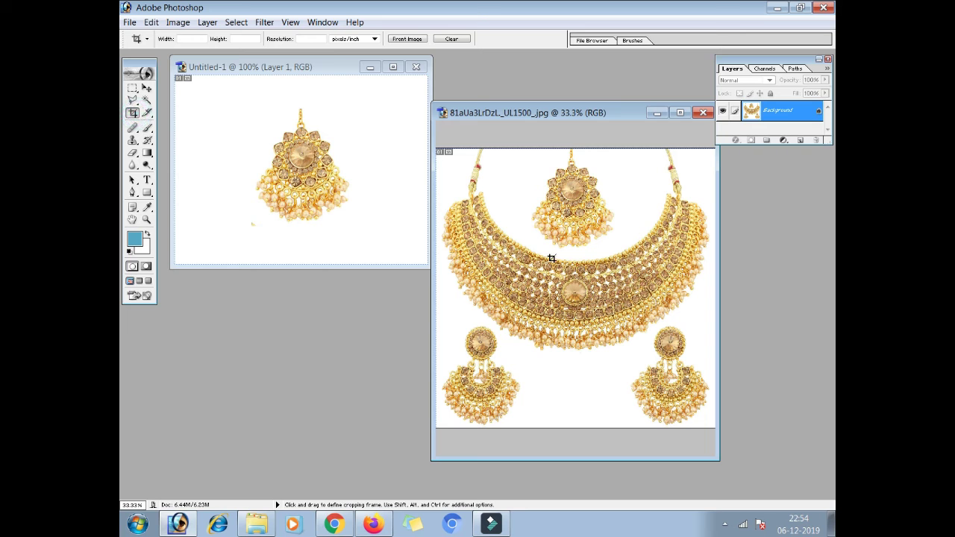
{"action": "left_click_drag", "start_coordinate": [526, 245], "coordinate": [625, 358]}
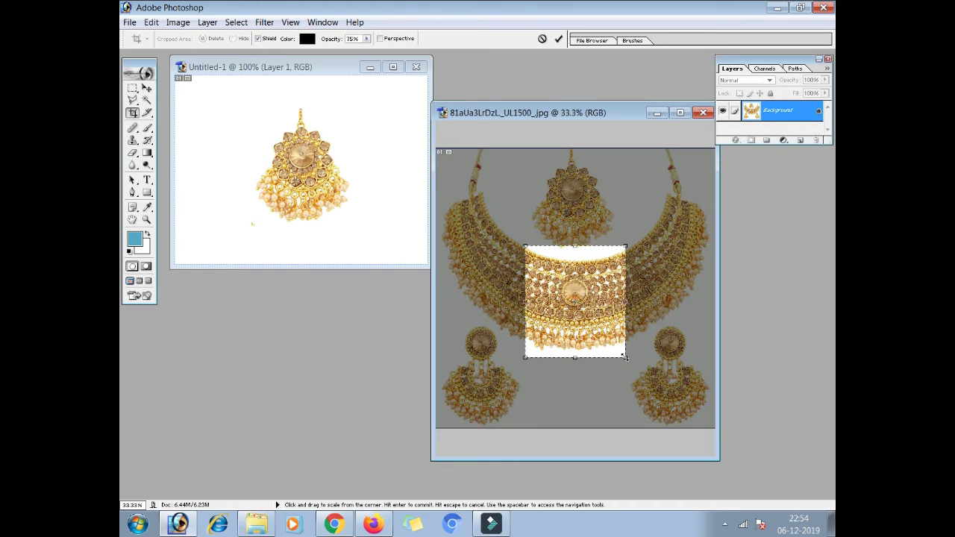
{"action": "key", "text": "Return"}
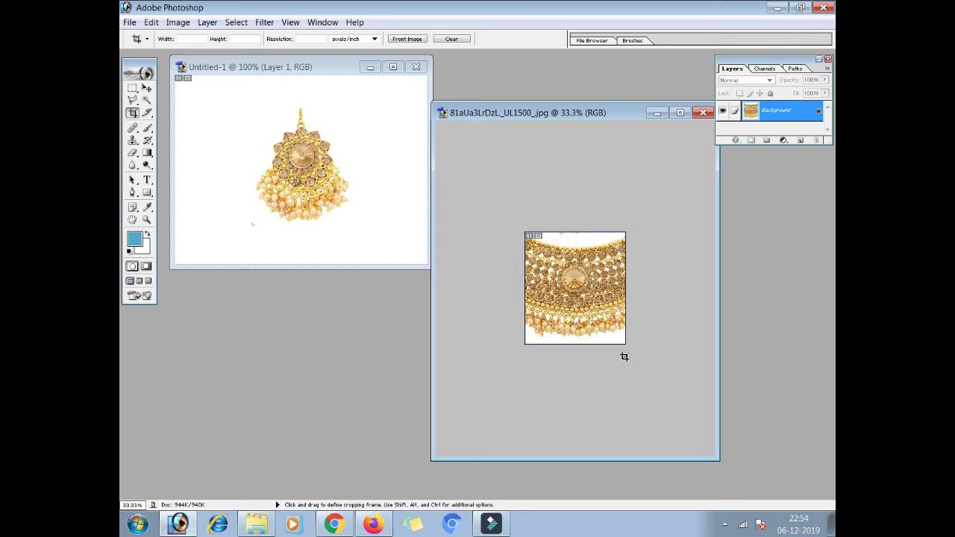
{"action": "key", "text": "ctrl+0"}
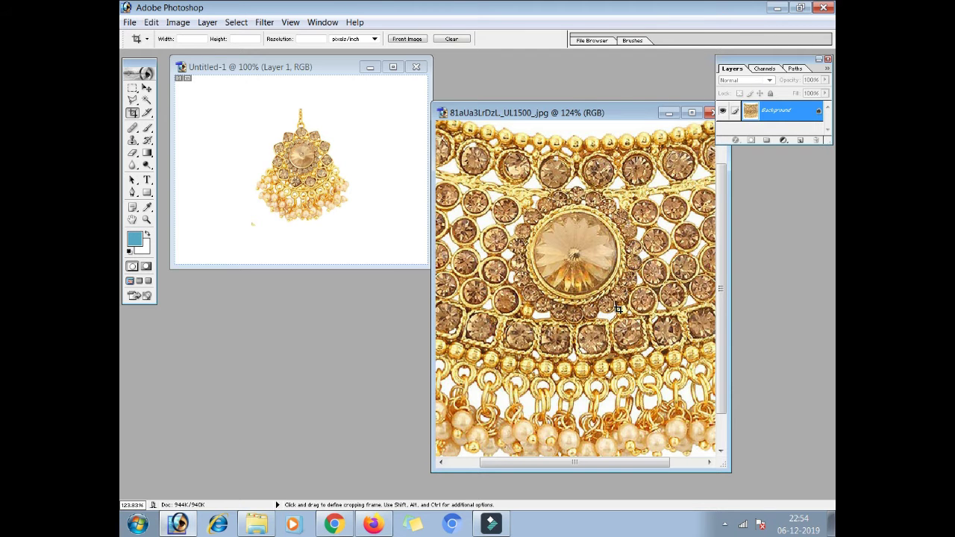
Step: Copy the necklace centre into Untitled-1 as Layer 2, shrink it to about a third, and position it over the pendant
{"action": "left_click", "coordinate": [147, 88]}
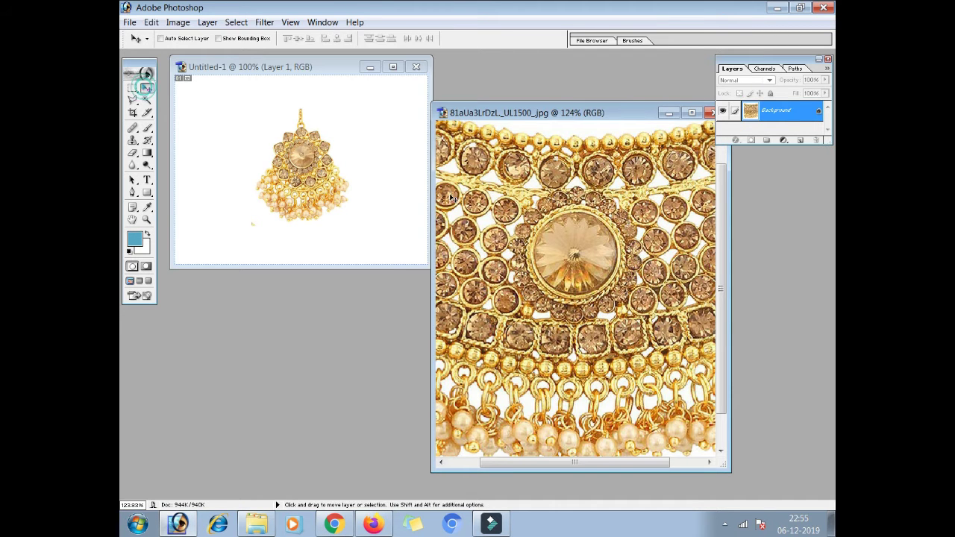
{"action": "mouse_move", "coordinate": [493, 201]}
{"action": "left_mouse_down"}
{"action": "mouse_move", "coordinate": [328, 171]}
{"action": "mouse_move", "coordinate": [314, 234]}
{"action": "left_mouse_up"}
{"action": "key", "text": "ctrl+t"}
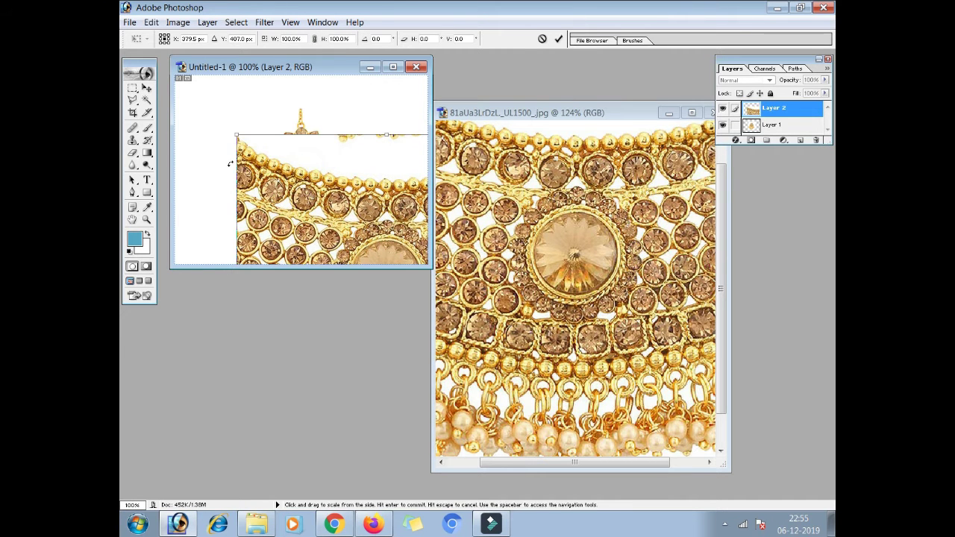
{"action": "left_click_drag", "start_coordinate": [235, 137], "coordinate": [366, 223]}
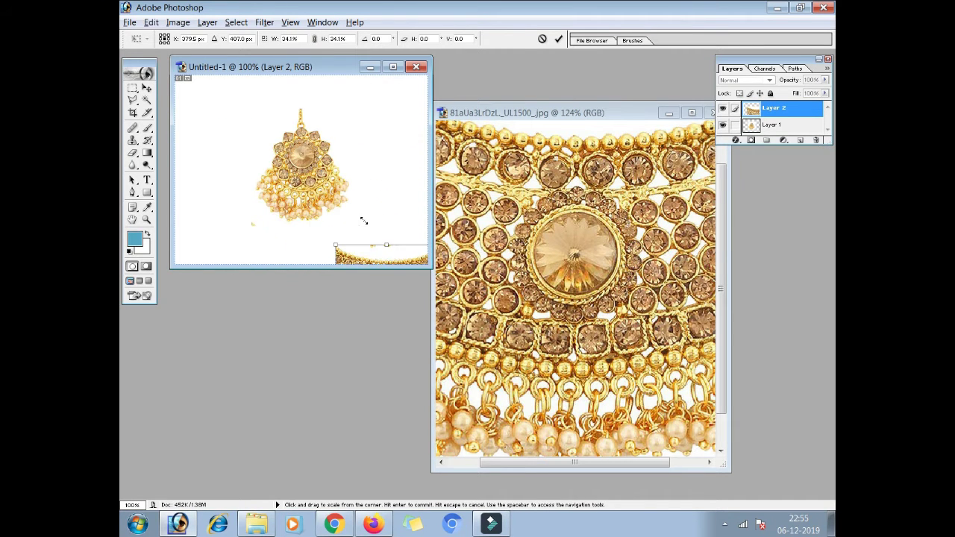
{"action": "key", "text": "Return"}
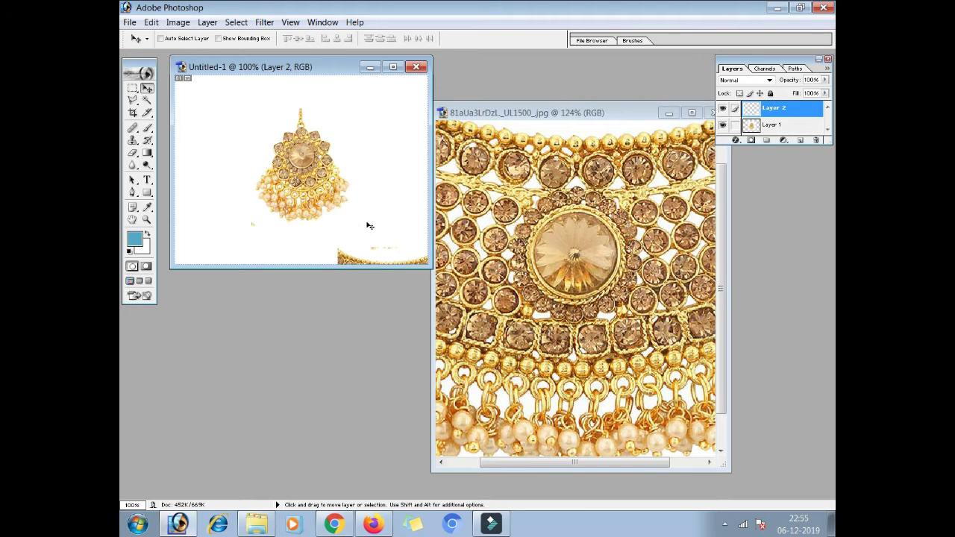
{"action": "left_click_drag", "start_coordinate": [391, 249], "coordinate": [240, 138]}
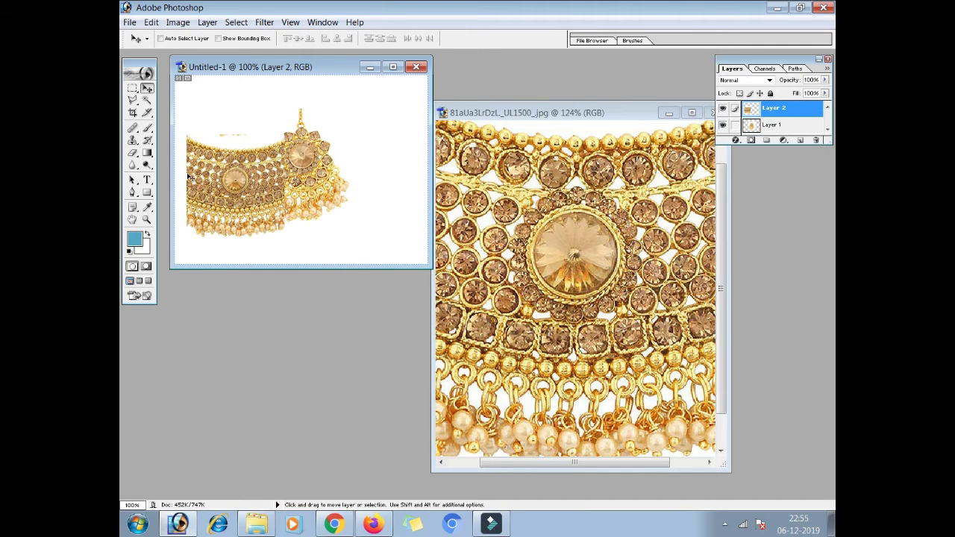
{"action": "left_click_drag", "start_coordinate": [229, 192], "coordinate": [312, 191]}
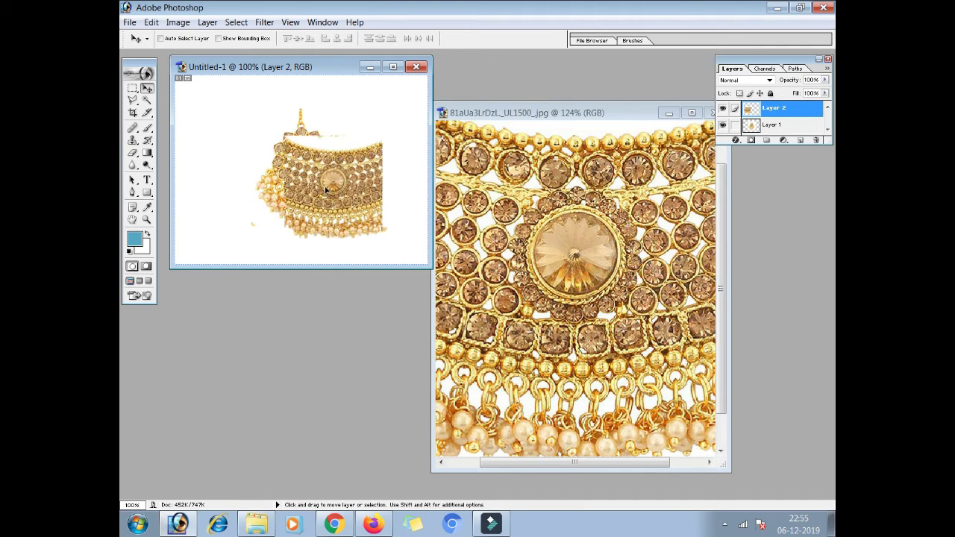
{"action": "left_click", "coordinate": [555, 263]}
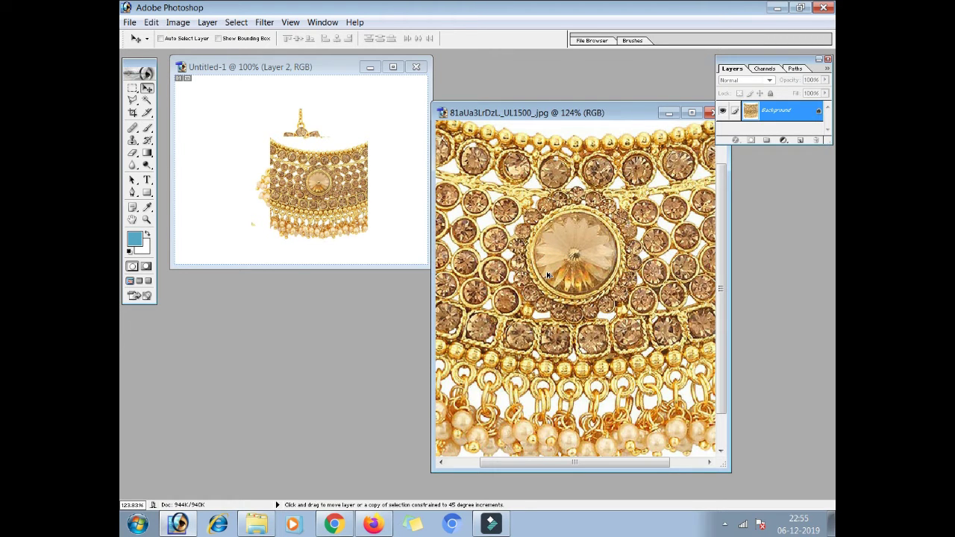
Step: Undo and restore the necklace crop, refit the view, then close Untitled-1 without saving
{"action": "key", "text": "ctrl+z"}
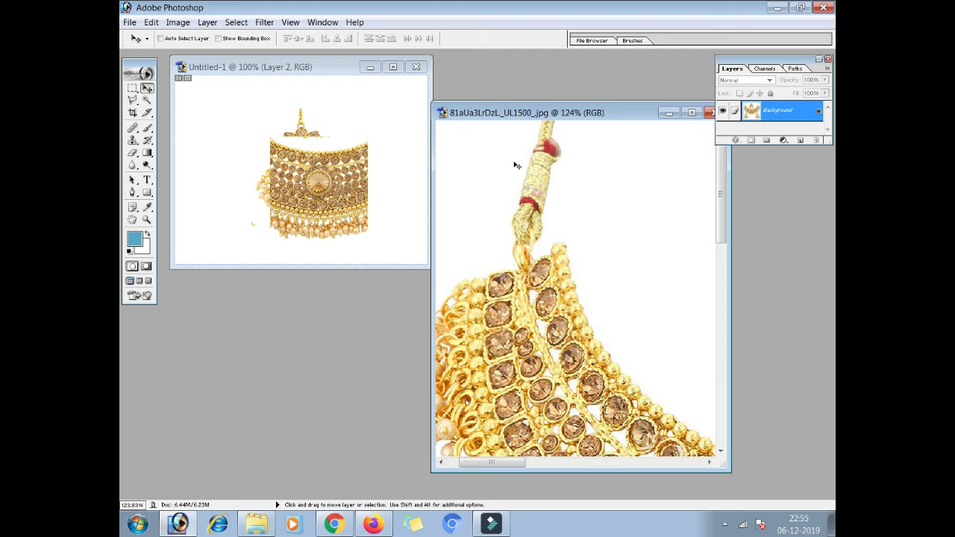
{"action": "key", "text": "ctrl+0"}
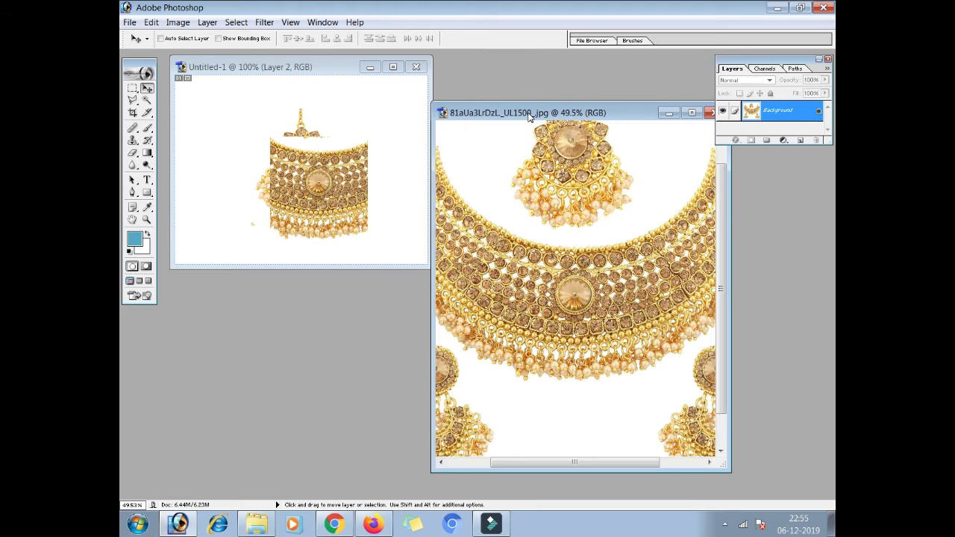
{"action": "key", "text": "ctrl+z"}
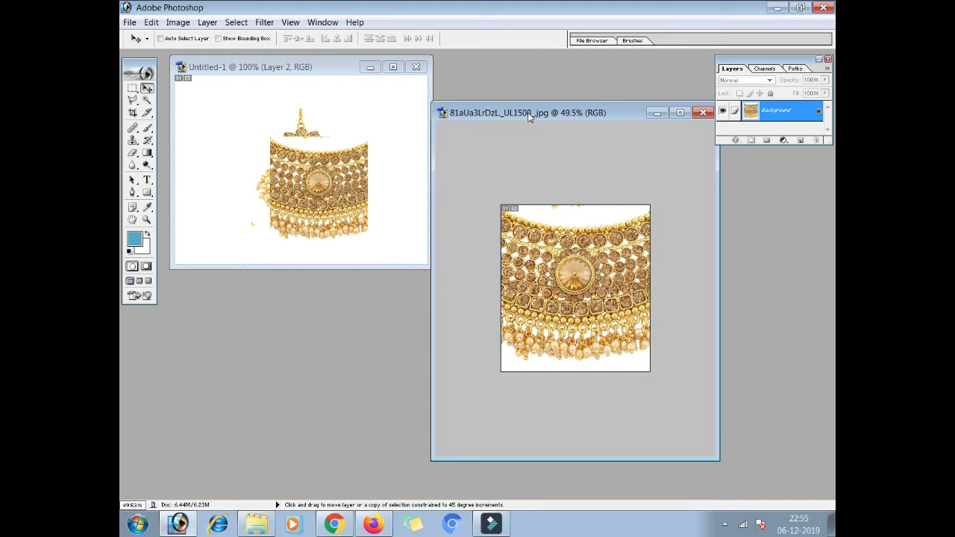
{"action": "key", "text": "alt+shift"}
{"action": "key", "text": "ctrl+0"}
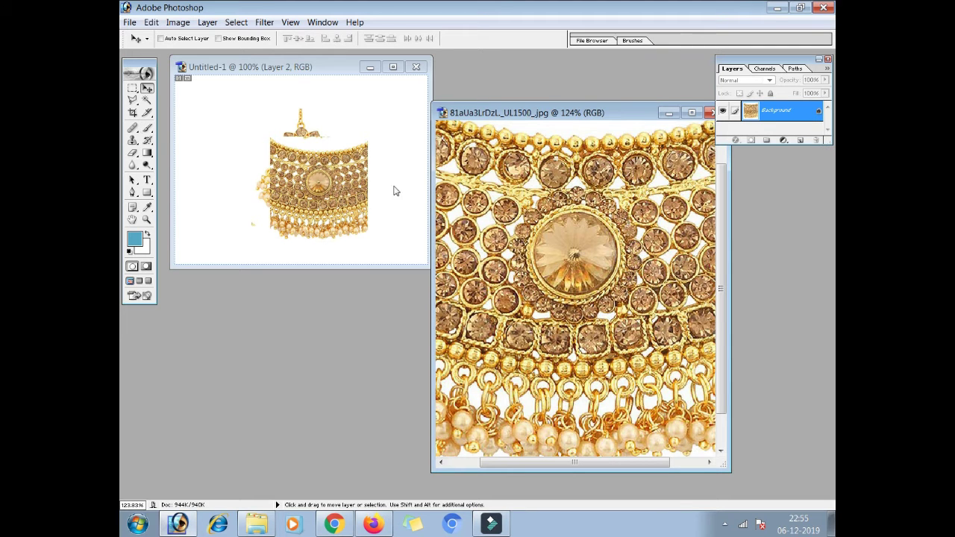
{"action": "left_click", "coordinate": [416, 67]}
{"action": "left_click", "coordinate": [477, 201]}
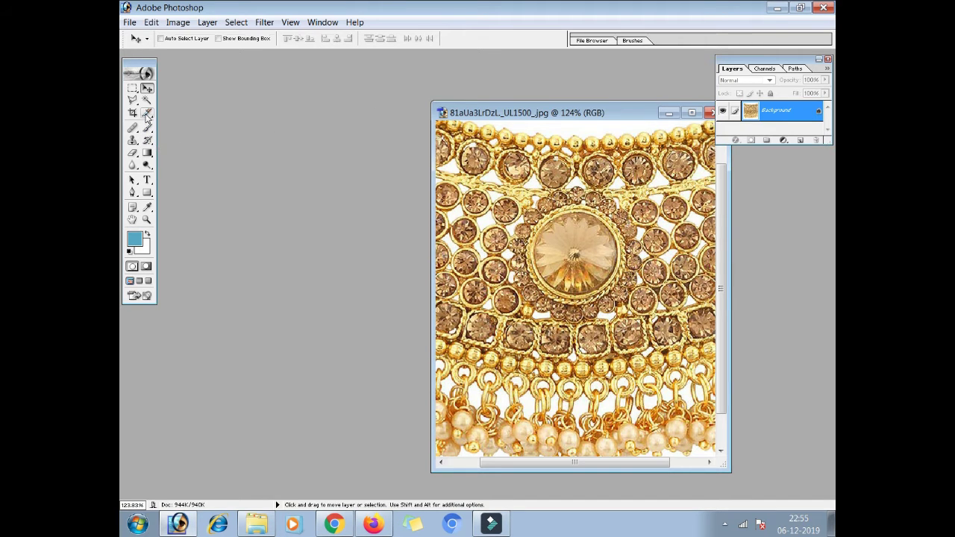
Step: Select the Slice Tool and maximize the cropped necklace image window
{"action": "left_click", "coordinate": [147, 115]}
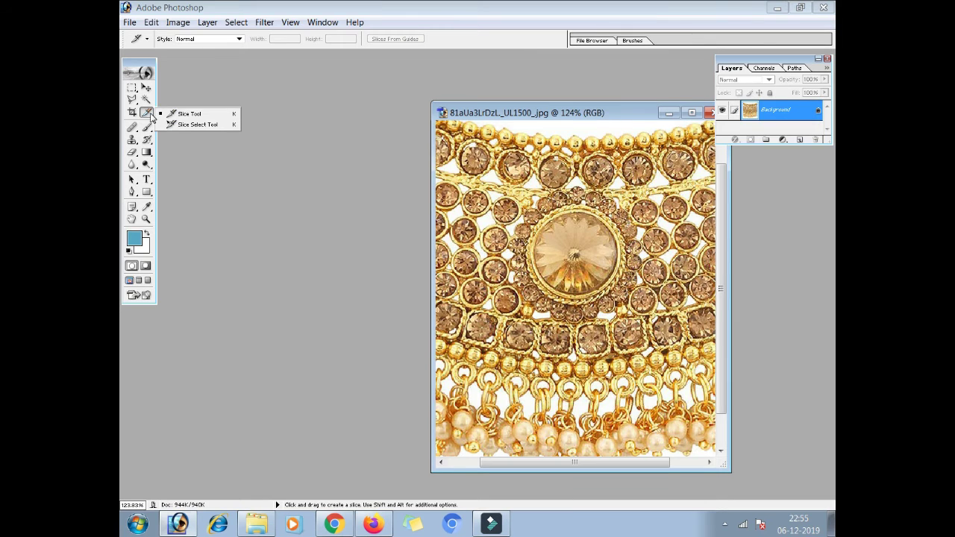
{"action": "left_click", "coordinate": [152, 115]}
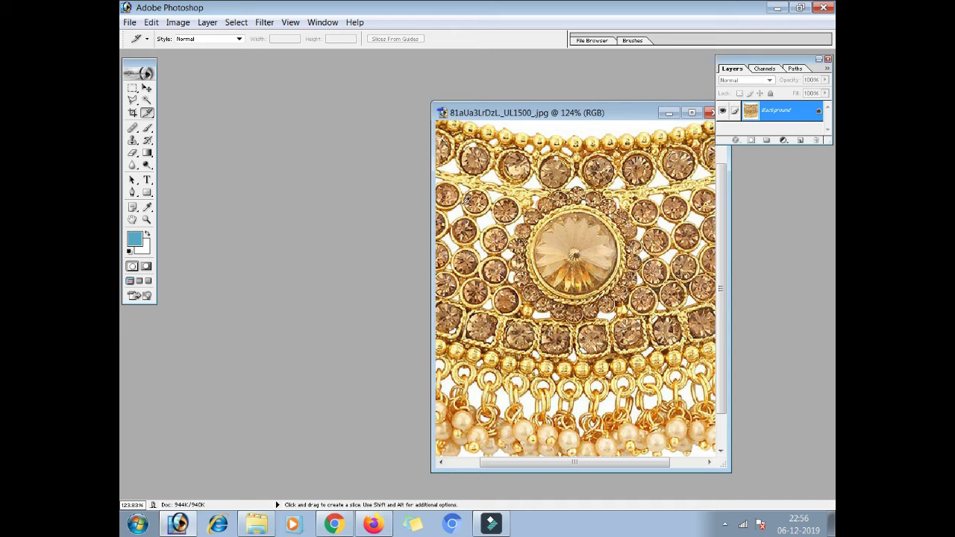
{"action": "left_click_drag", "start_coordinate": [532, 110], "coordinate": [402, 80]}
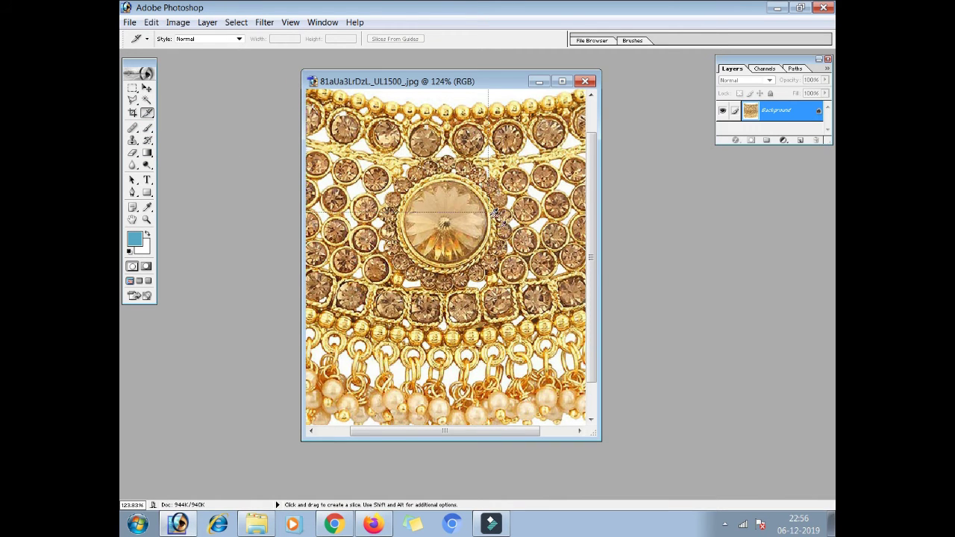
{"action": "left_click_drag", "start_coordinate": [502, 224], "coordinate": [603, 274]}
{"action": "key", "text": "shift+k"}
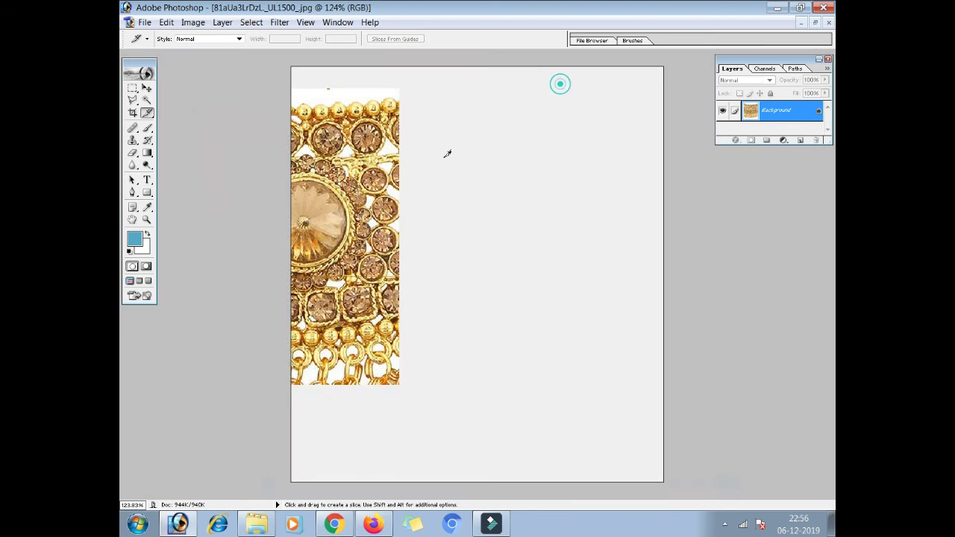
{"action": "left_click", "coordinate": [562, 81]}
{"action": "key", "text": "shift+k"}
Step: Draw a tall slice down the necklace's middle and another across its middle band
{"action": "left_click_drag", "start_coordinate": [390, 68], "coordinate": [563, 476]}
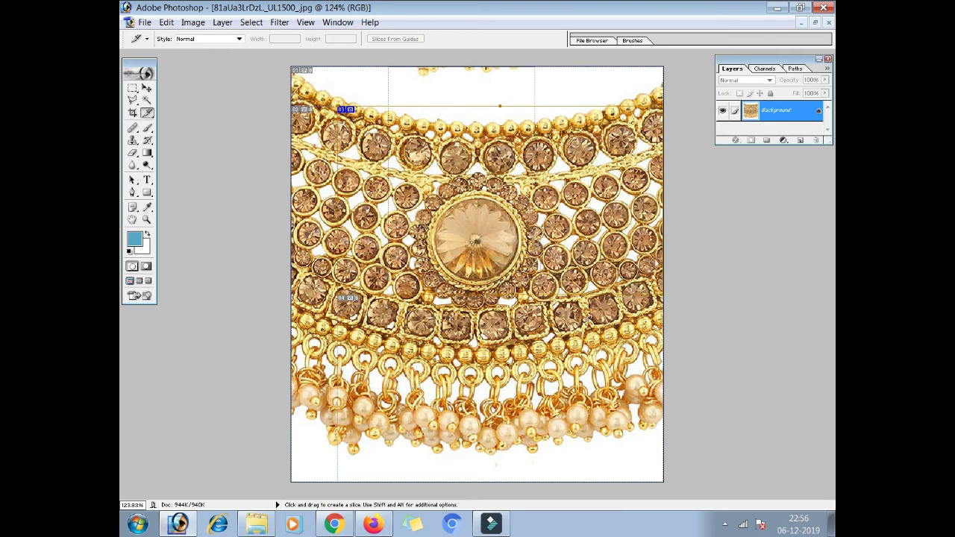
{"action": "key", "text": "shift+k"}
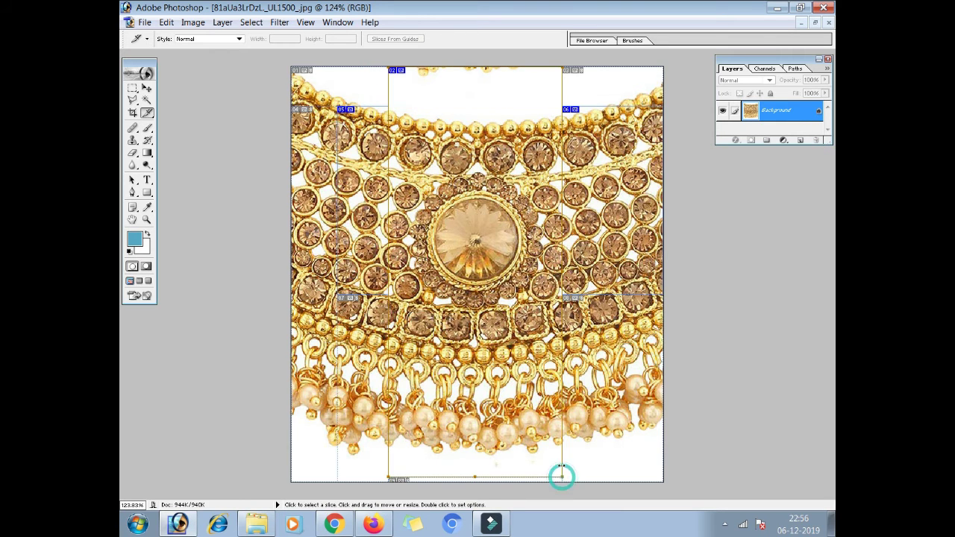
{"action": "key", "text": "shift+k"}
{"action": "left_click_drag", "start_coordinate": [363, 211], "coordinate": [663, 368]}
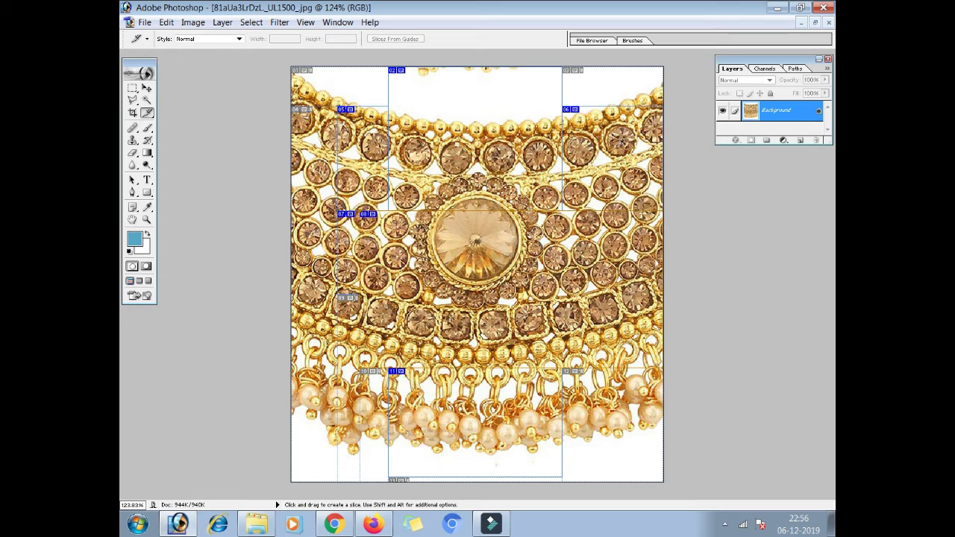
{"action": "key", "text": "shift+k"}
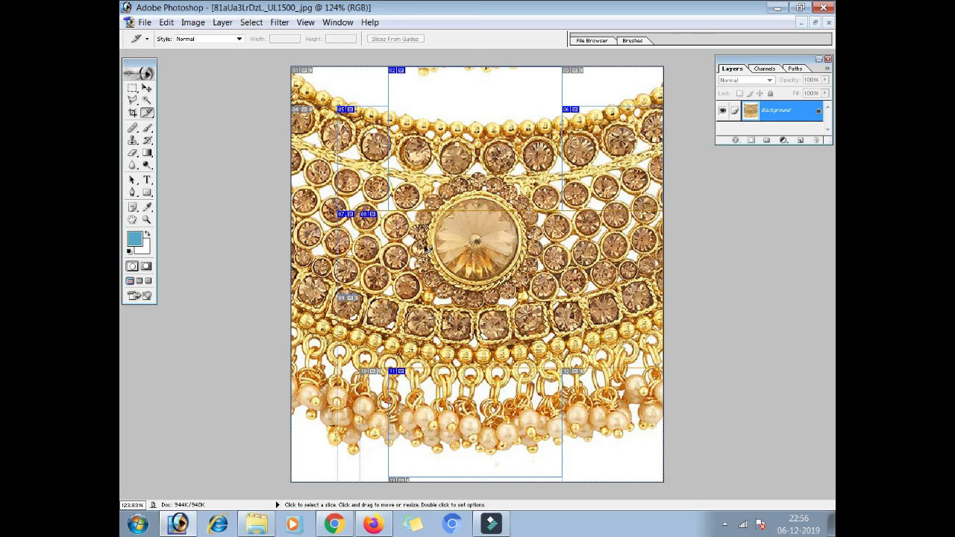
{"action": "key", "text": "alt"}
Step: Export the necklace slices via Save For Web as HTML and Images to the Desktop, replacing spacer.gif
{"action": "key", "text": "ctrl+alt+shift+s"}
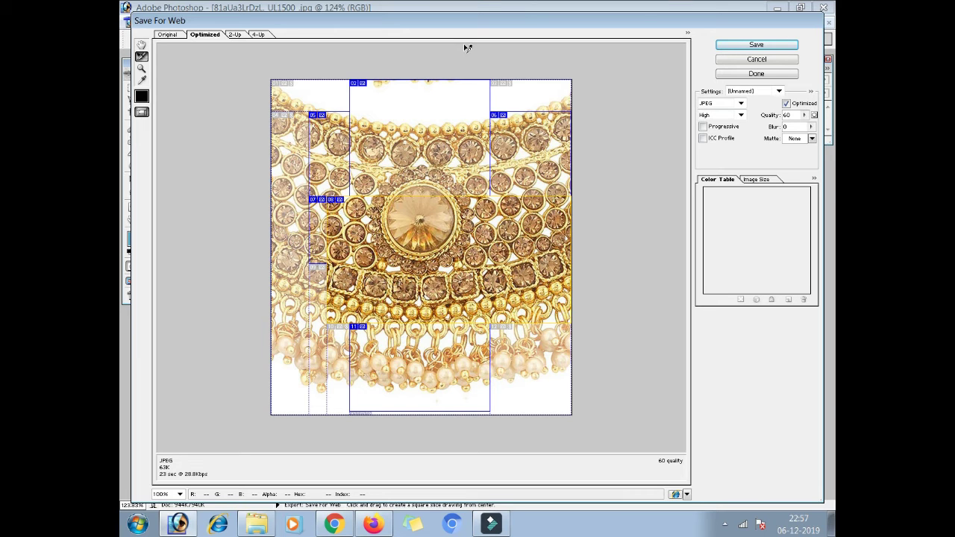
{"action": "left_click", "coordinate": [735, 46]}
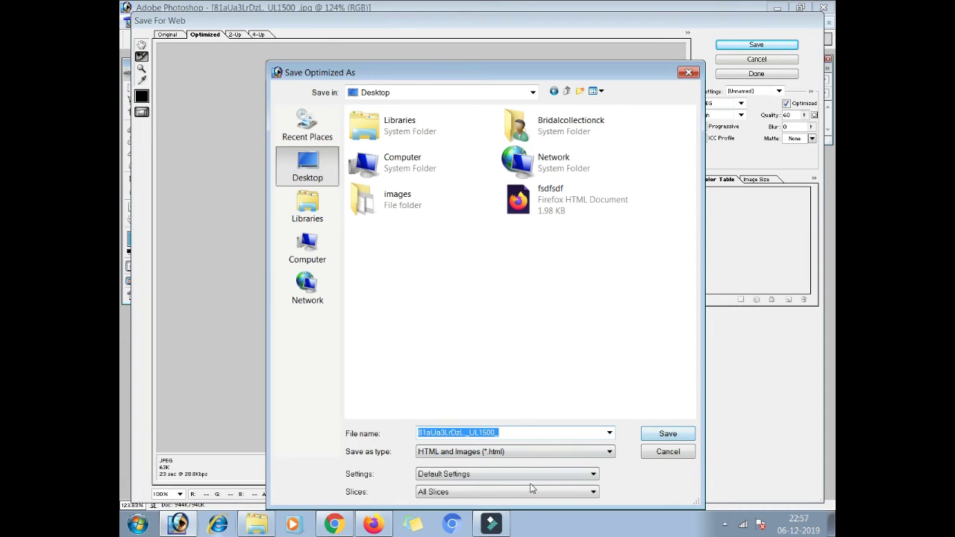
{"action": "left_click", "coordinate": [661, 445]}
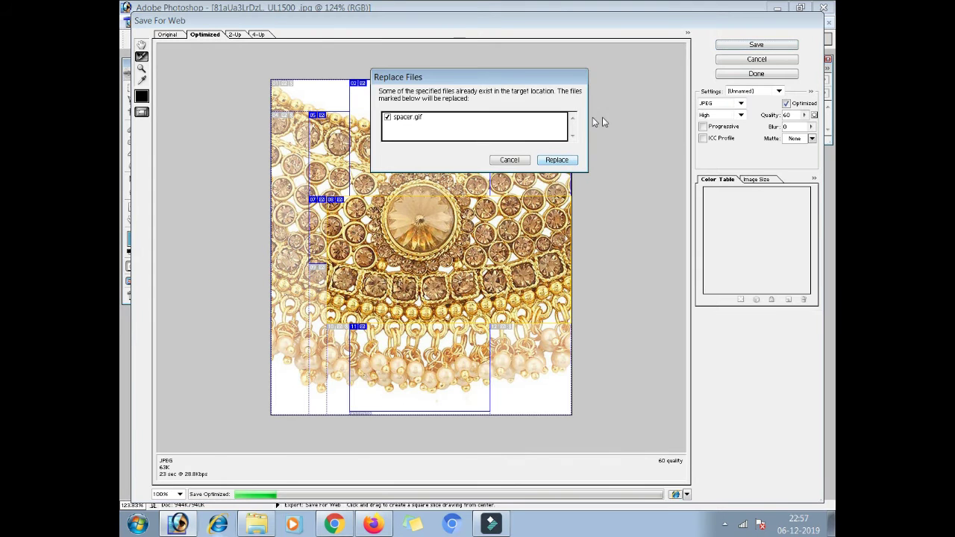
{"action": "left_click", "coordinate": [556, 161]}
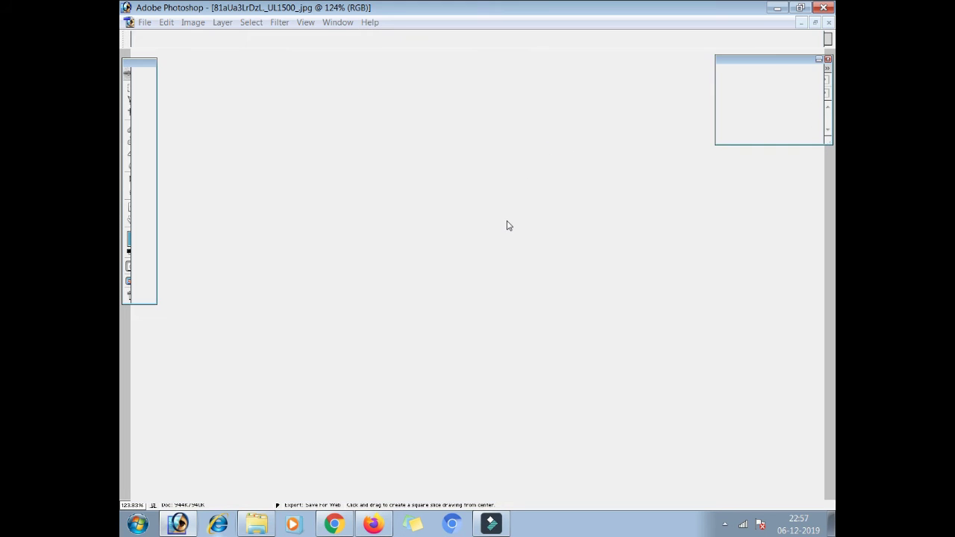
Step: Open the exported necklace HTML page from the desktop in Firefox, close the blank page, and return to Photoshop
{"action": "key", "text": "super+d"}
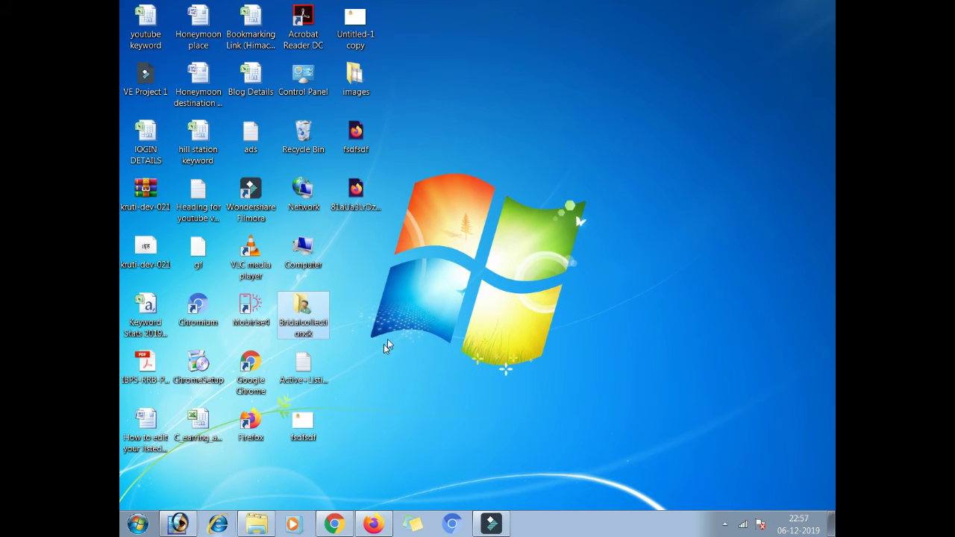
{"action": "left_click", "coordinate": [358, 198]}
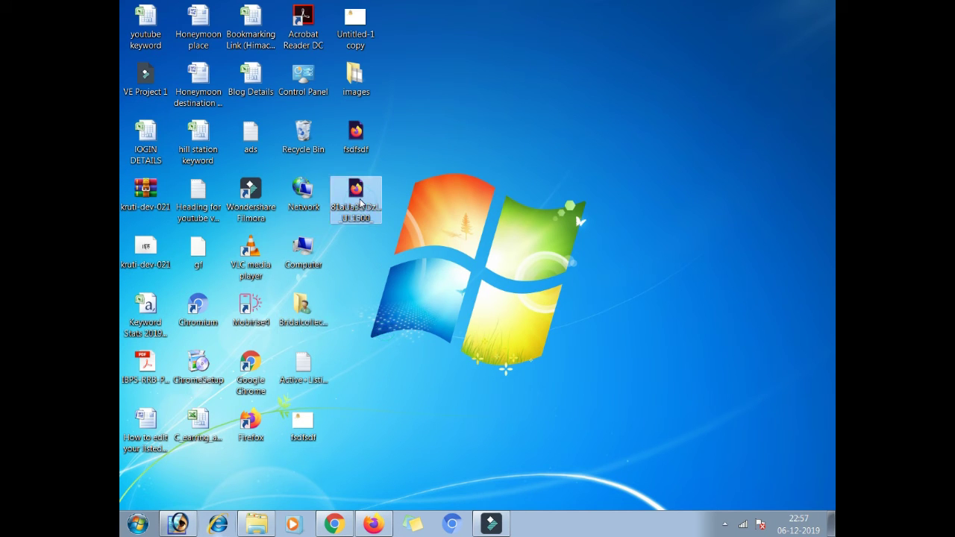
{"action": "right_click", "coordinate": [360, 200]}
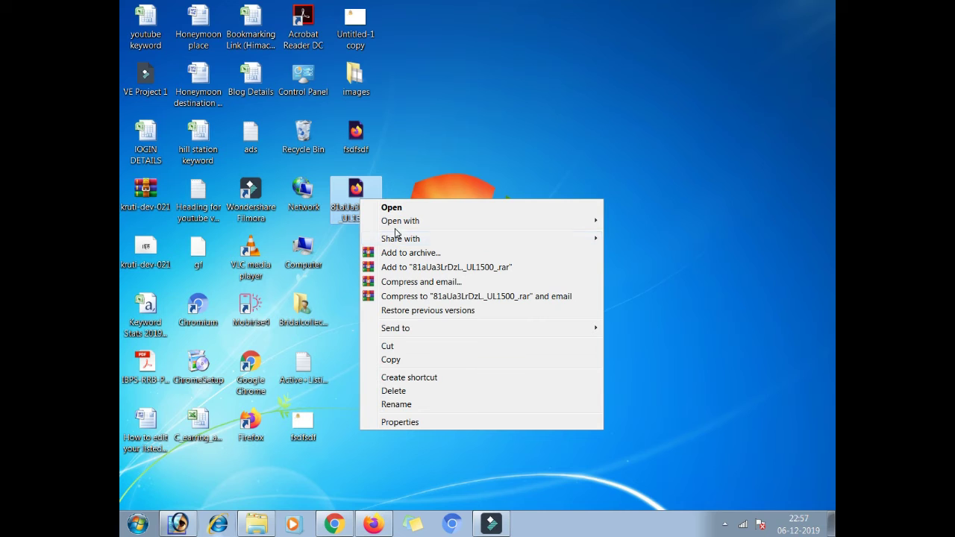
{"action": "mouse_move", "coordinate": [401, 221]}
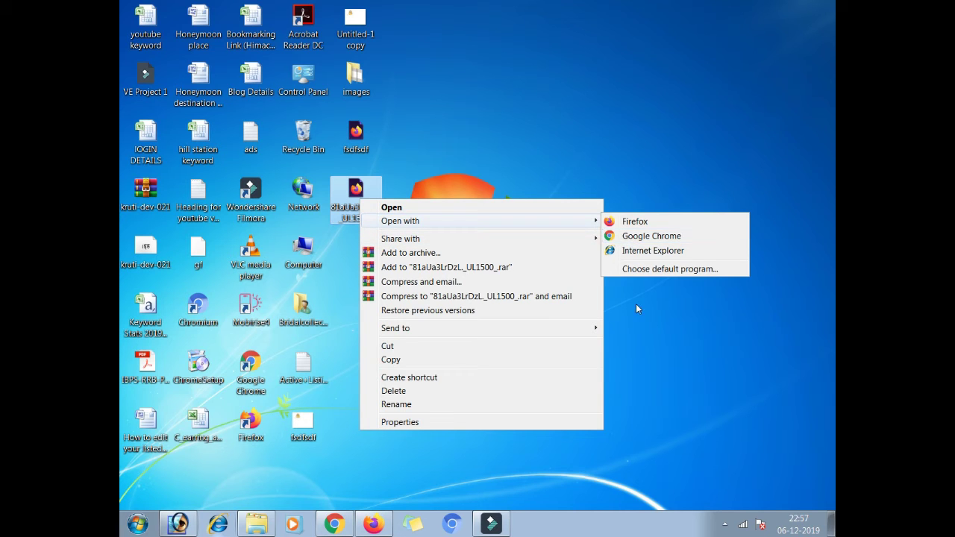
{"action": "left_click", "coordinate": [427, 165]}
{"action": "double_click", "coordinate": [343, 200]}
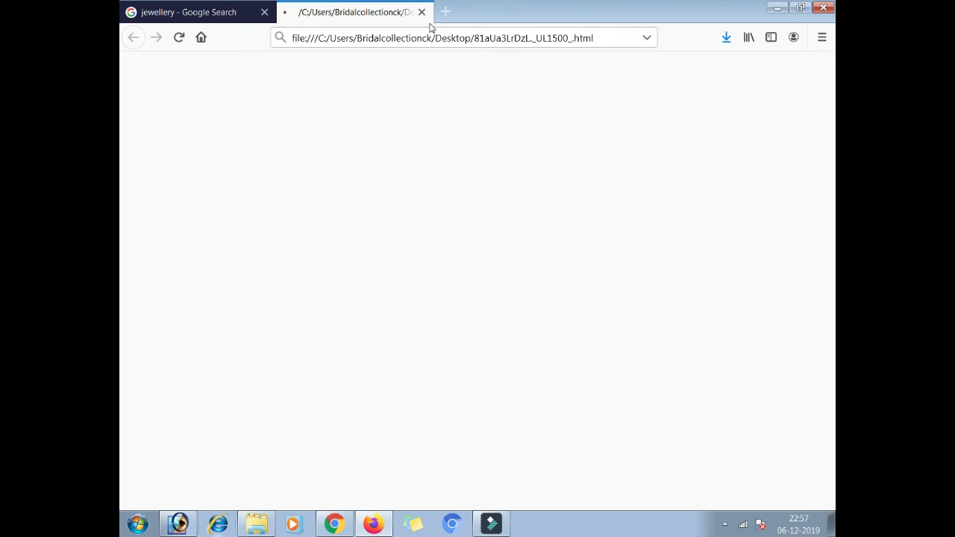
{"action": "left_click", "coordinate": [421, 13]}
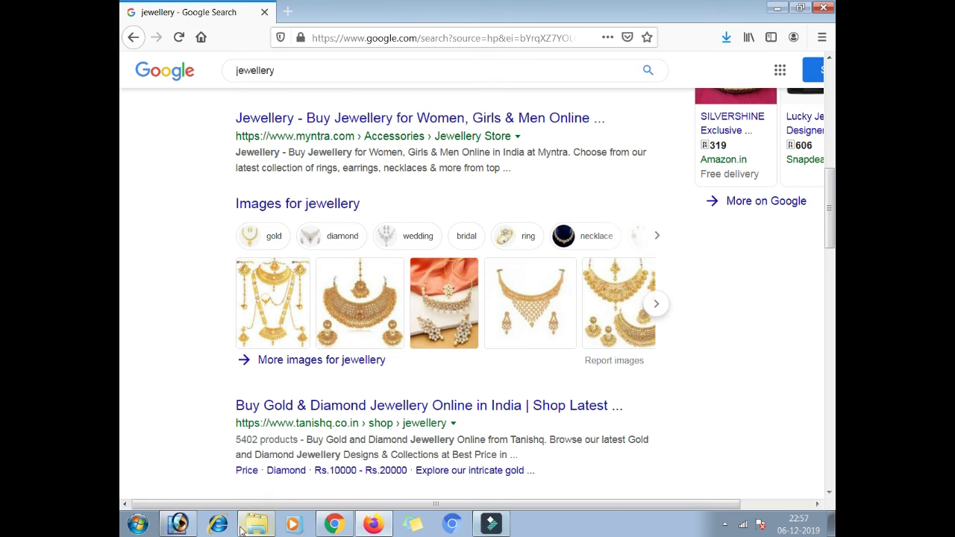
{"action": "left_click", "coordinate": [178, 524]}
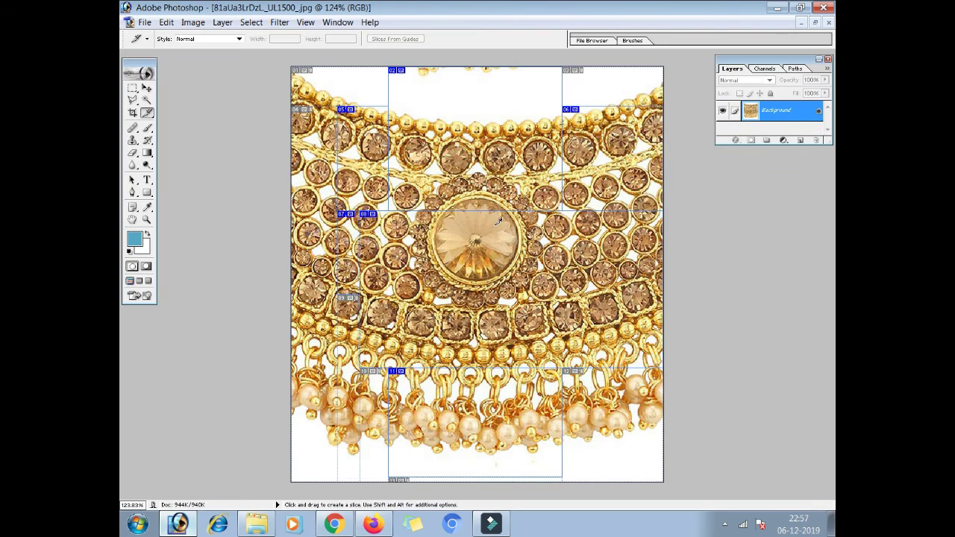
Step: Open Save For Web and check the original preview and a slice's JPEG settings
{"action": "left_click", "coordinate": [147, 89]}
{"action": "key", "text": "alt"}
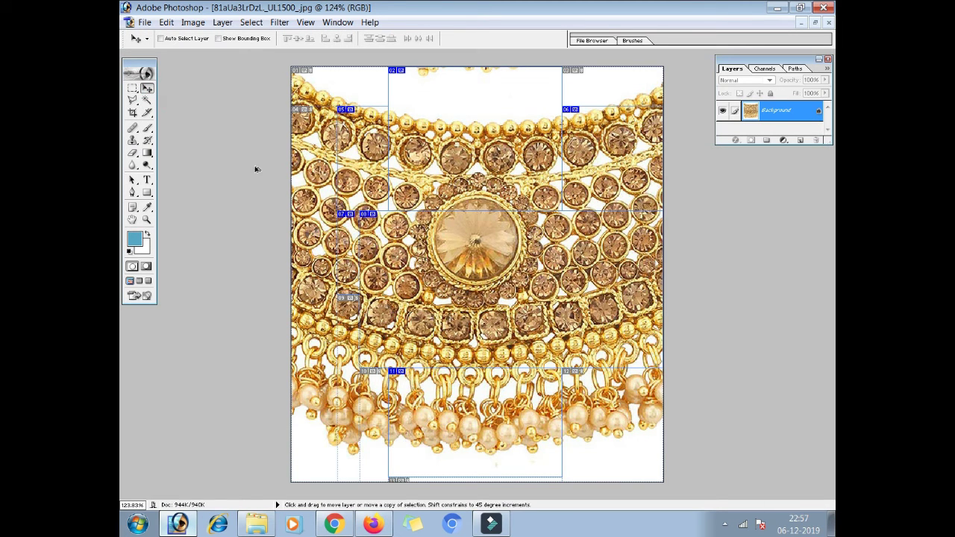
{"action": "key", "text": "ctrl+alt+shift+s"}
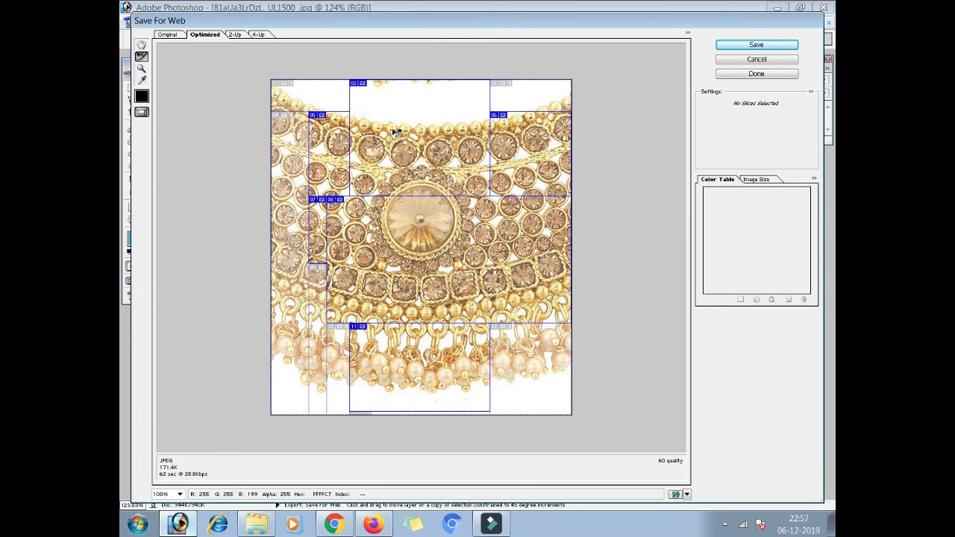
{"action": "left_click", "coordinate": [169, 34]}
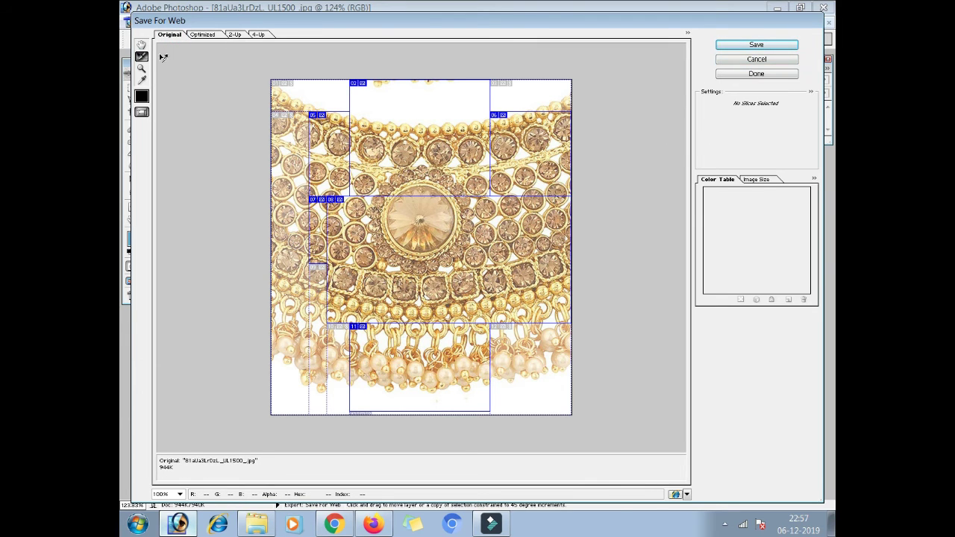
{"action": "left_click", "coordinate": [500, 185]}
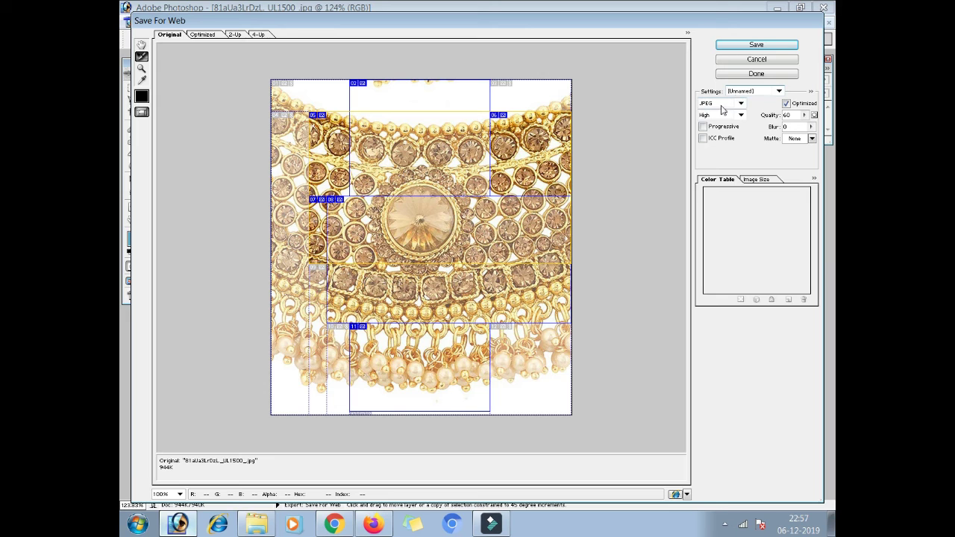
Step: Save all slices as Images Only JPGs to the Desktop, overwriting the existing files
{"action": "left_click", "coordinate": [761, 47]}
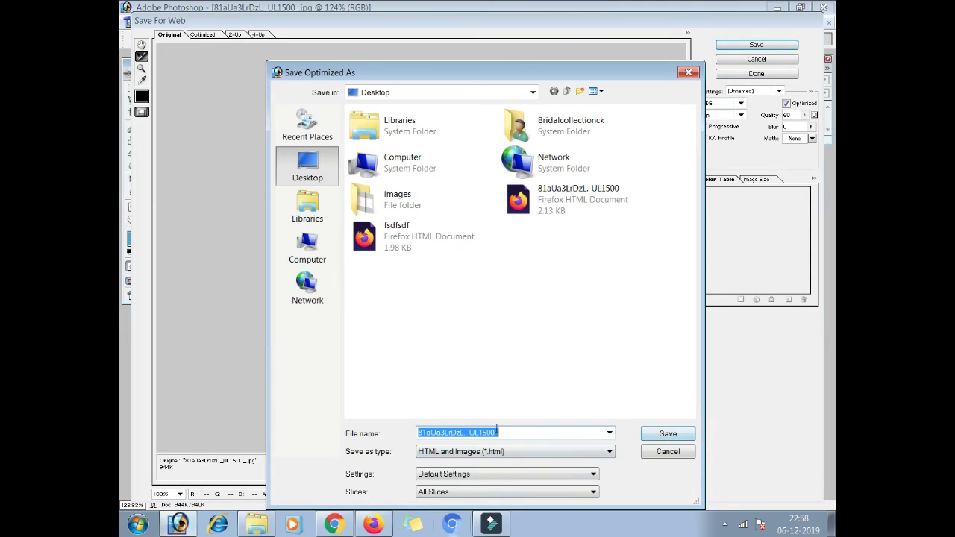
{"action": "left_click", "coordinate": [504, 455]}
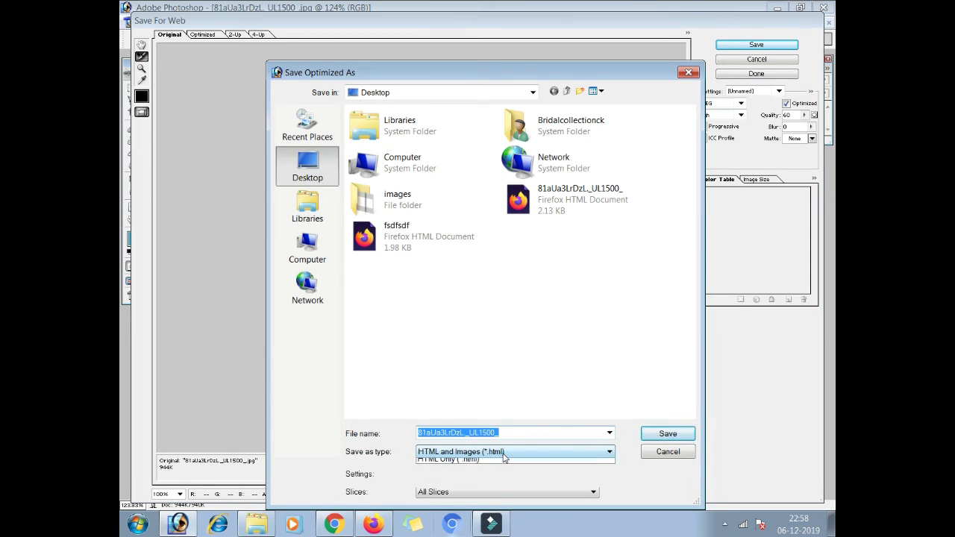
{"action": "left_click", "coordinate": [479, 473]}
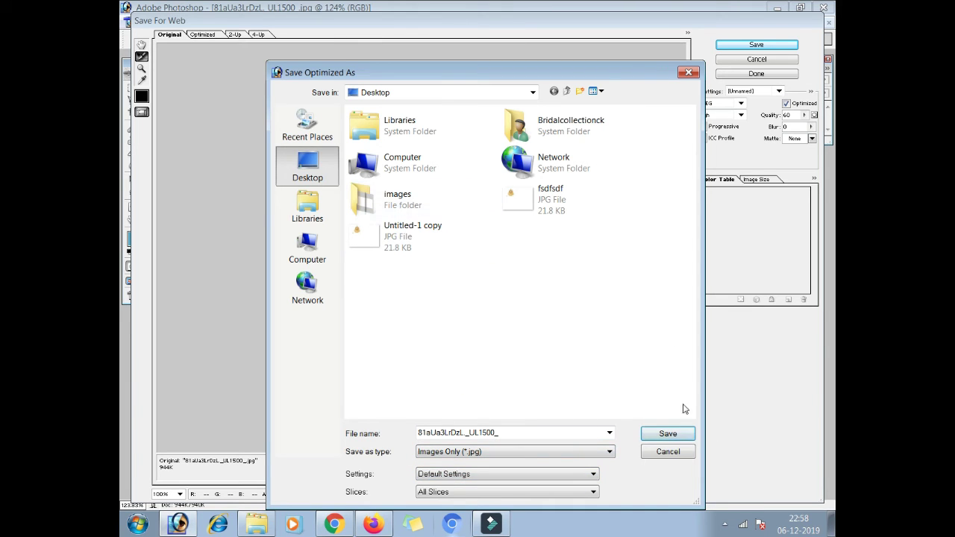
{"action": "left_click", "coordinate": [669, 433]}
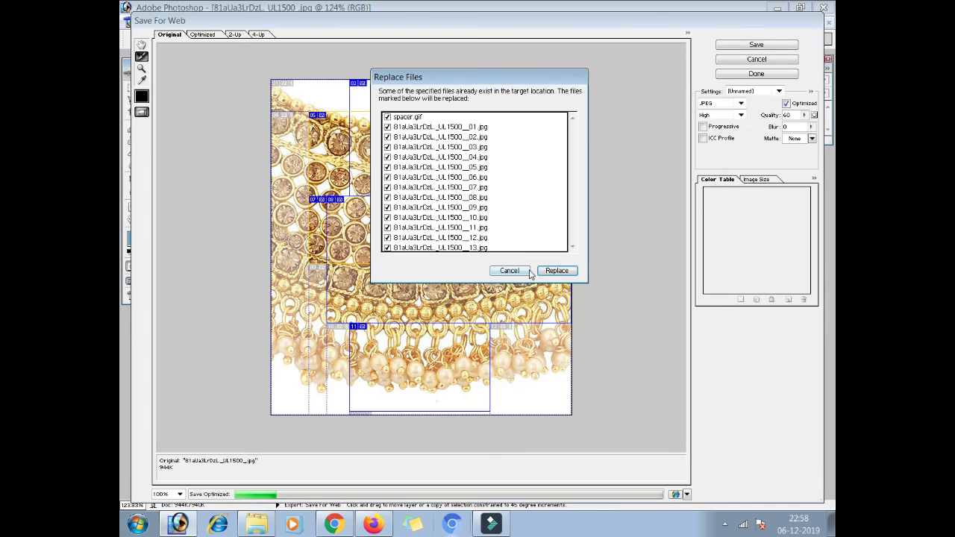
{"action": "left_click", "coordinate": [548, 270]}
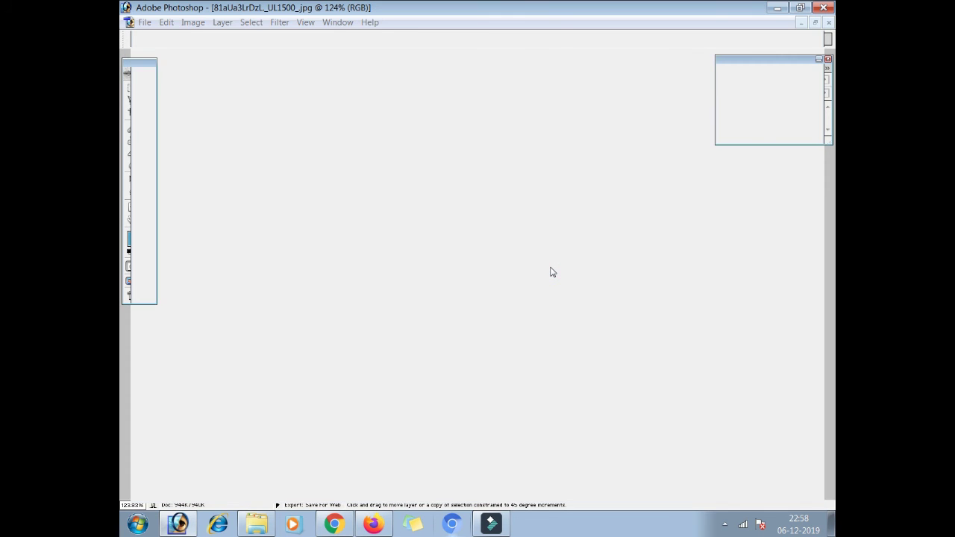
Step: Reveal the desktop and open the images folder containing the exported slices
{"action": "key", "text": "super+d"}
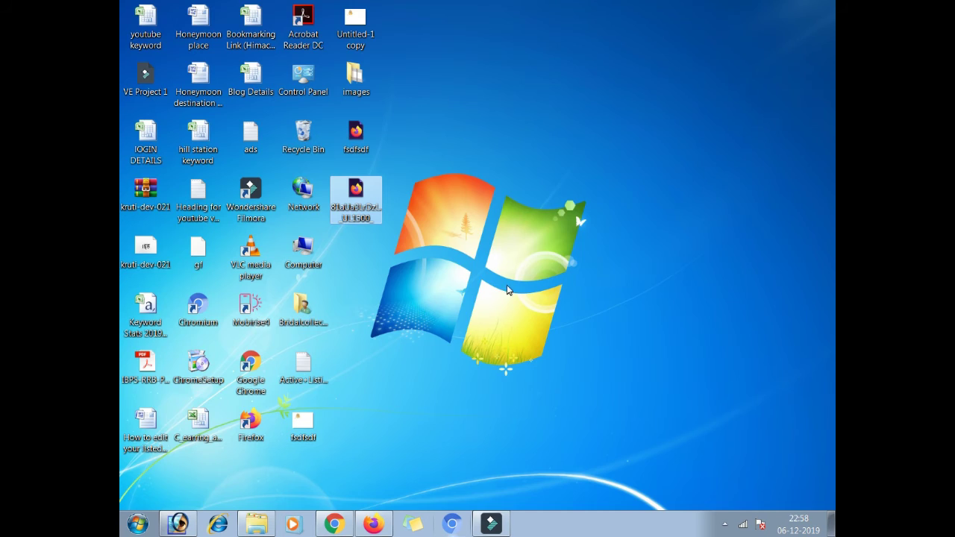
{"action": "left_click", "coordinate": [436, 232]}
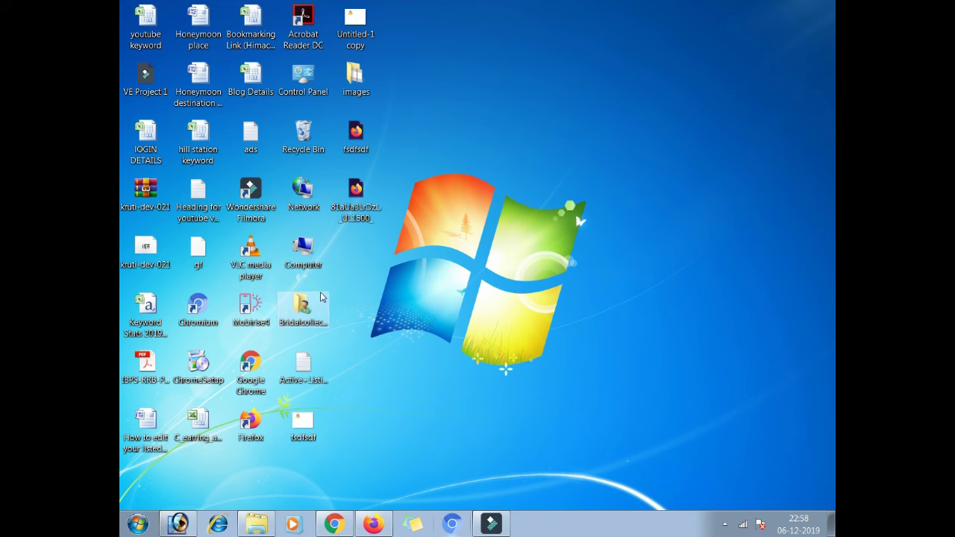
{"action": "left_click", "coordinate": [361, 89]}
{"action": "double_click", "coordinate": [361, 89]}
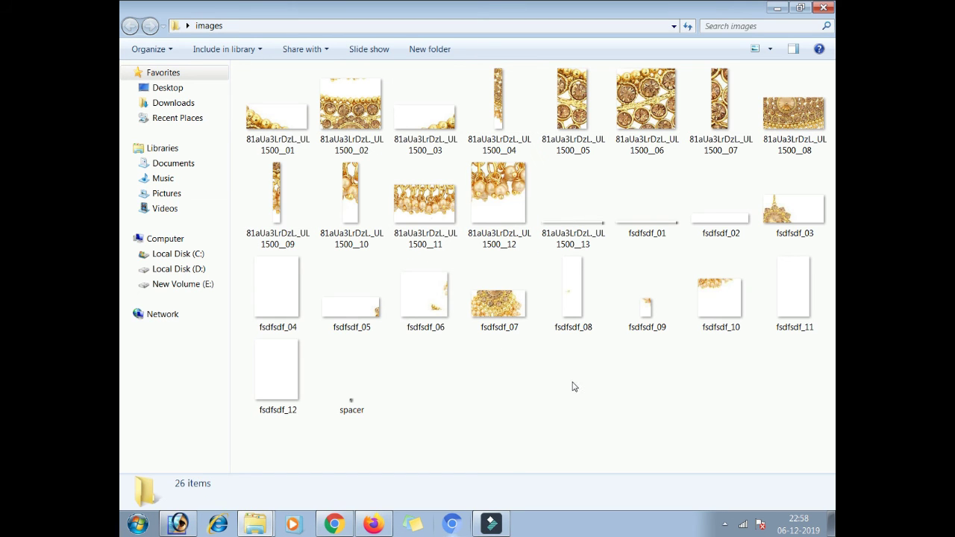
Step: Inspect the exported slice images 02, 10, 11, 04, 06 and 08 in the folder
{"action": "left_click", "coordinate": [354, 120]}
{"action": "left_click", "coordinate": [362, 187]}
{"action": "left_click", "coordinate": [425, 198]}
{"action": "left_click", "coordinate": [519, 154]}
{"action": "left_click", "coordinate": [643, 134]}
{"action": "left_click", "coordinate": [780, 118]}
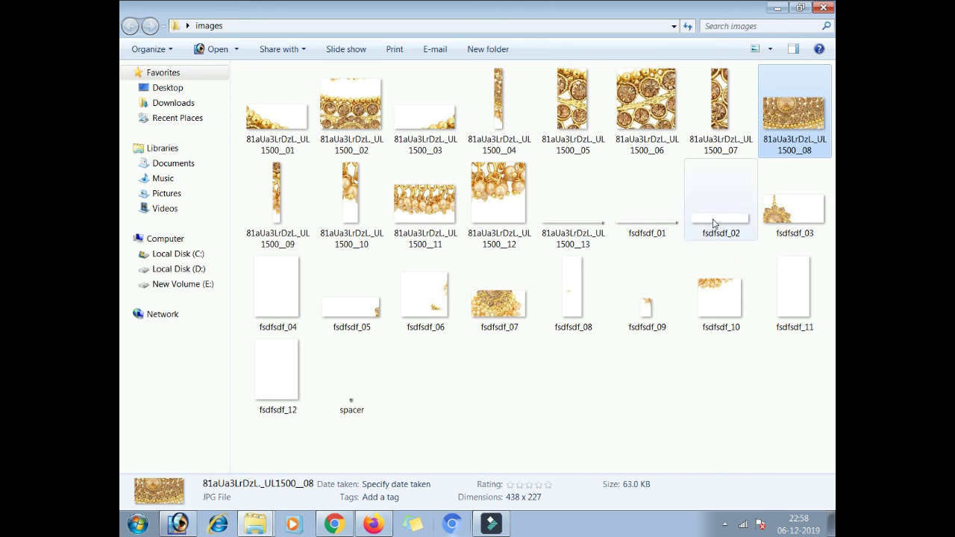
Step: Alternate between Photoshop and the images folder to compare the slices with the sliced necklace
{"action": "left_click", "coordinate": [178, 524]}
{"action": "key", "text": "alt+Tab"}
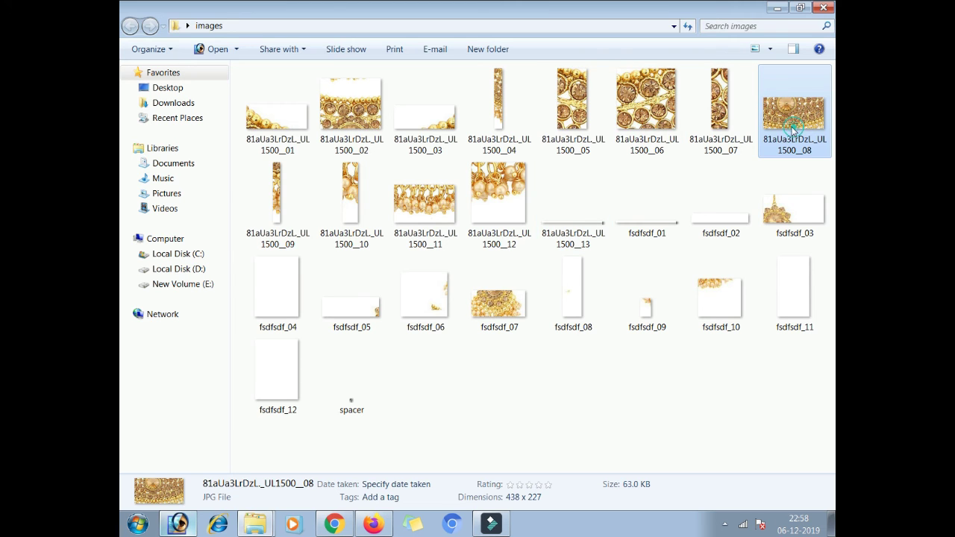
{"action": "key", "text": "alt+Tab"}
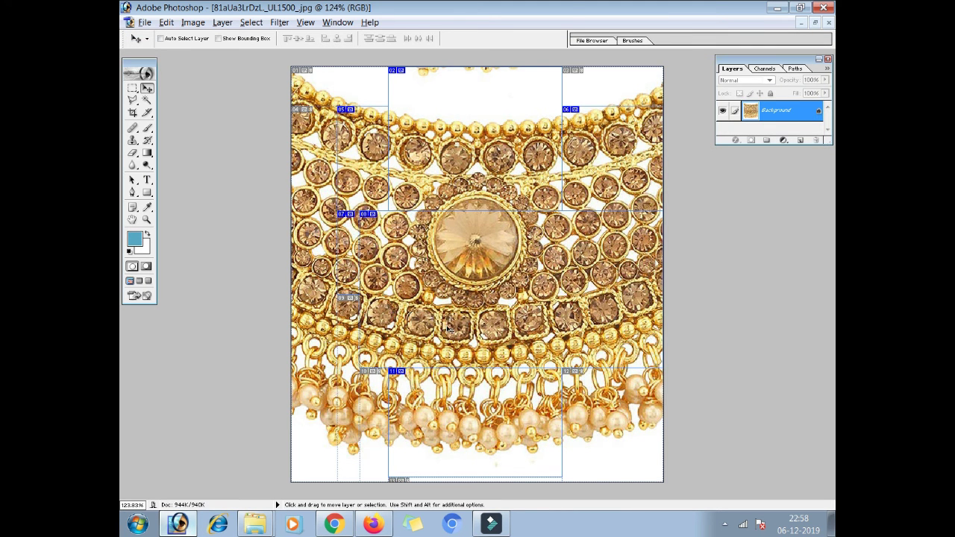
{"action": "key", "text": "alt+Tab"}
{"action": "key", "text": "alt+Tab"}
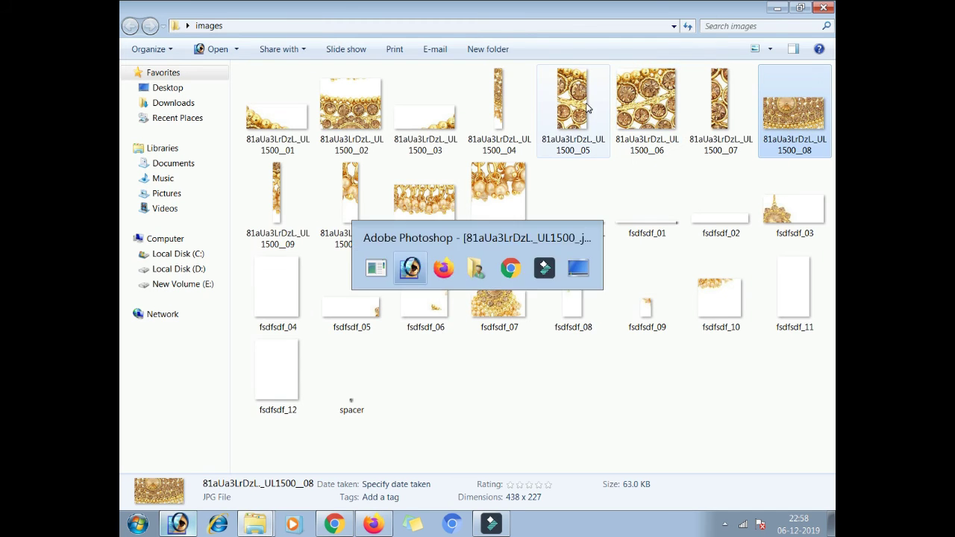
{"action": "key", "text": "alt+Tab"}
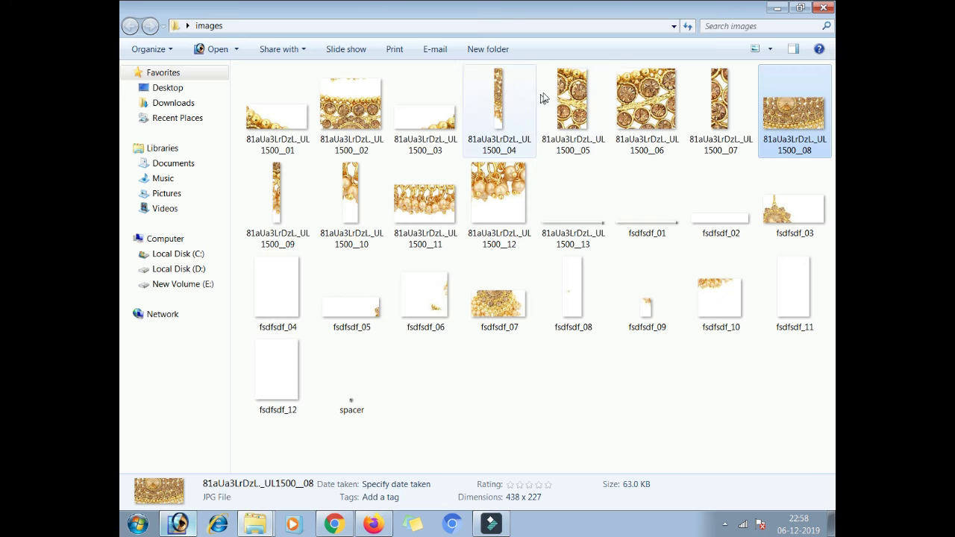
{"action": "key", "text": "alt+Tab"}
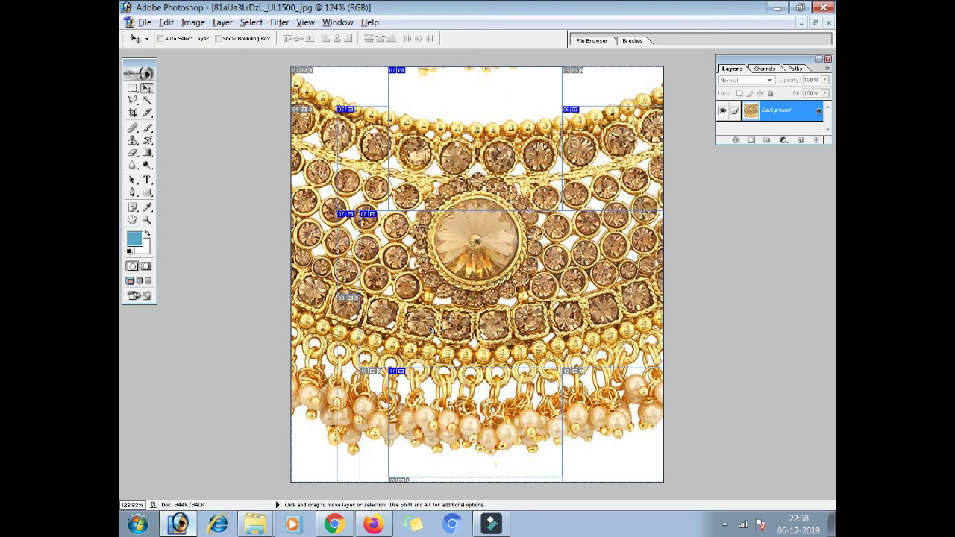
{"action": "key", "text": "alt+Tab"}
Step: Check slices 11, 12, 05 and 06 again, then return to Photoshop and bring Chrome forward
{"action": "left_click", "coordinate": [425, 195]}
{"action": "left_click", "coordinate": [486, 191]}
{"action": "left_click", "coordinate": [563, 126]}
{"action": "left_click", "coordinate": [631, 119]}
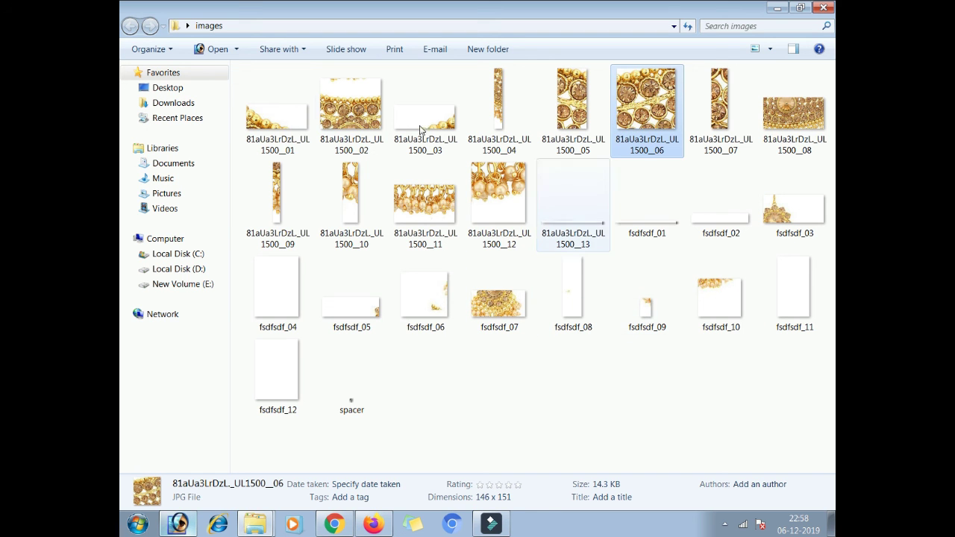
{"action": "key", "text": "alt+Tab"}
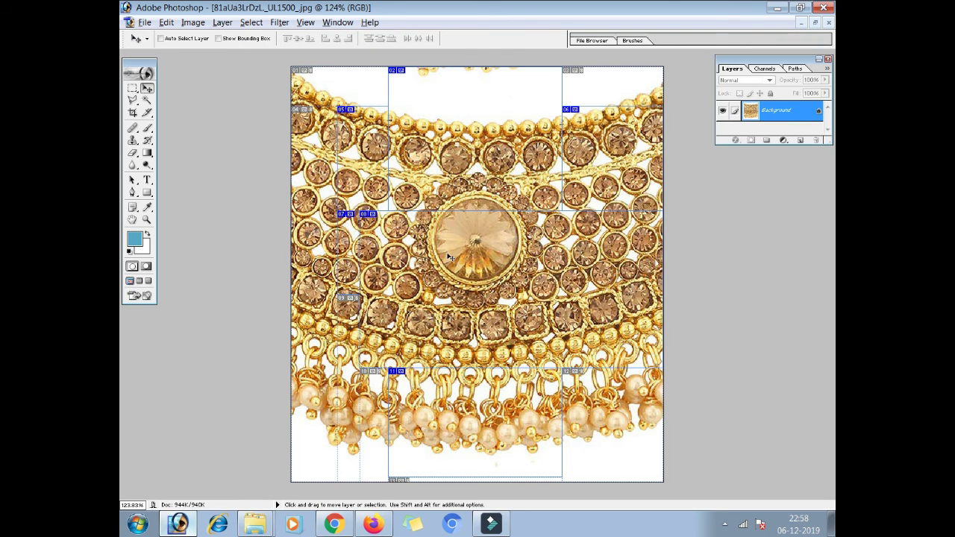
{"action": "left_click", "coordinate": [334, 524]}
Step: Hide Chrome's YouTube Studio page so Photoshop's sliced necklace image is in front
{"action": "left_click", "coordinate": [334, 525]}
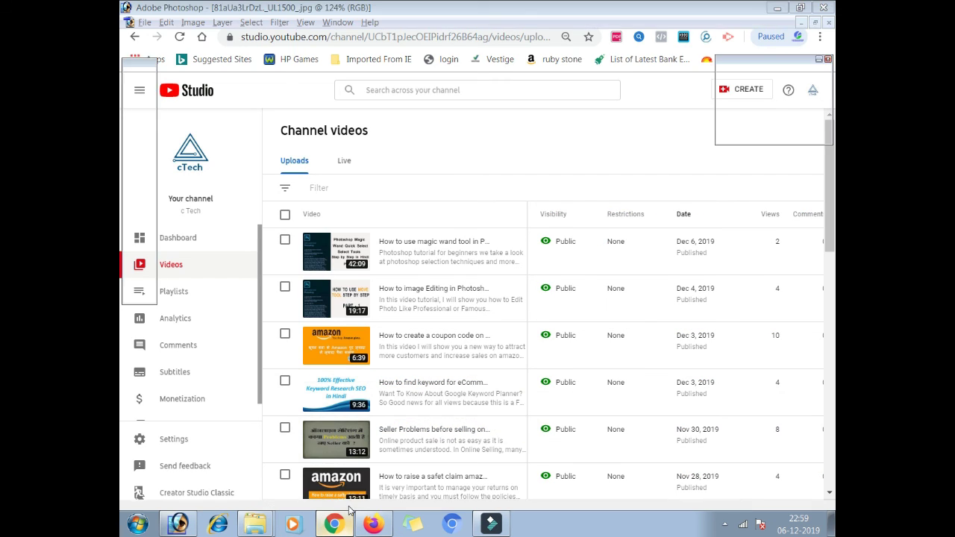